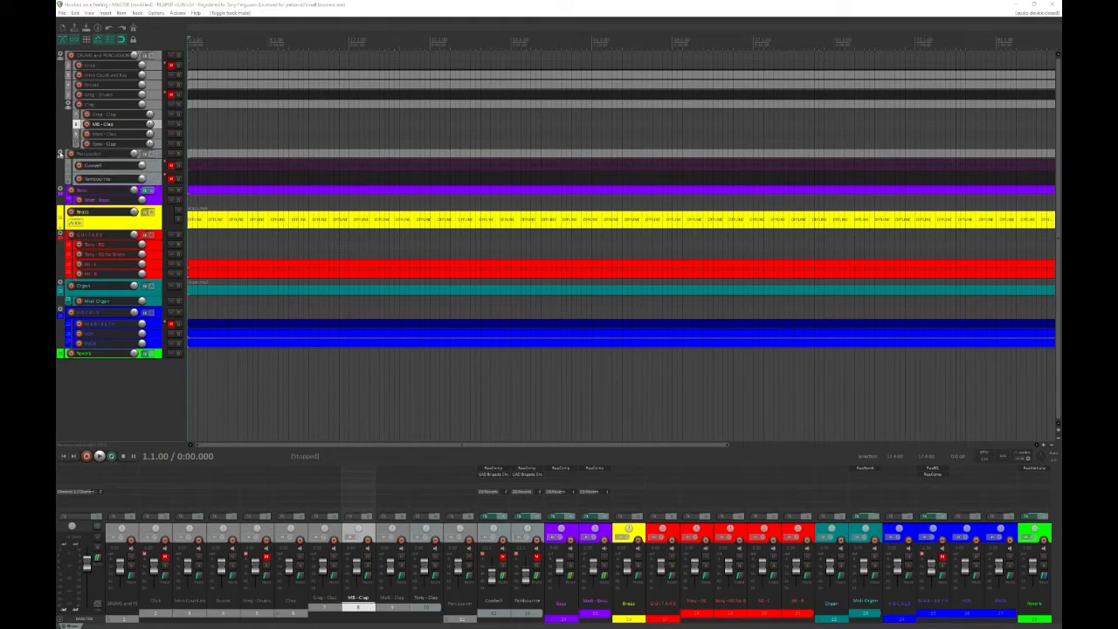
Collapse the Percussion and Clap folders and expand both of them again
left_click(61, 154)
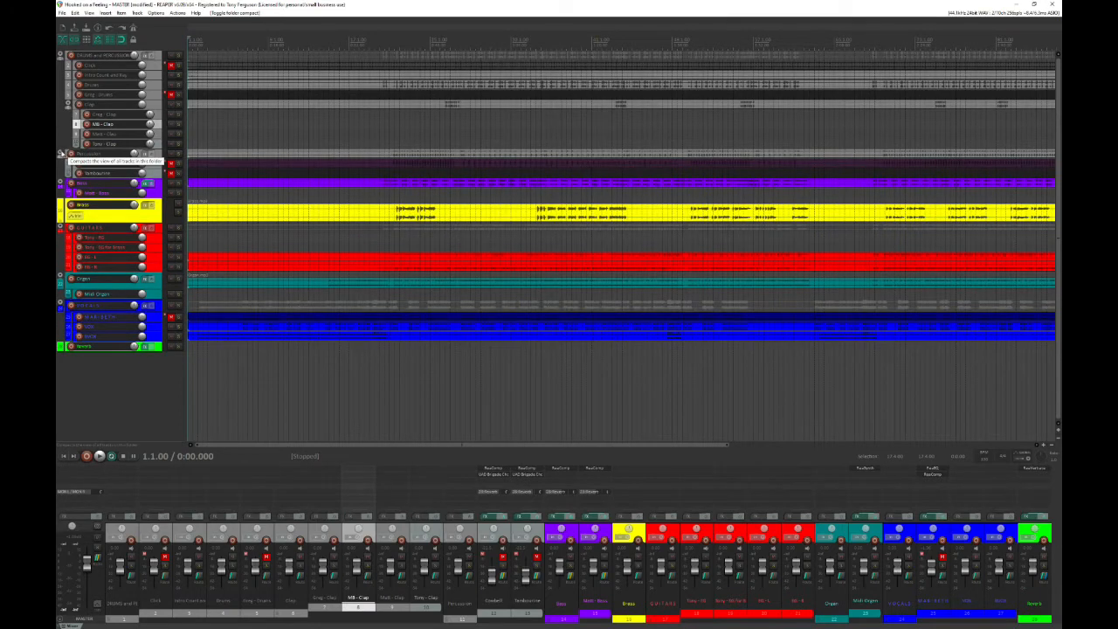
left_click(61, 153)
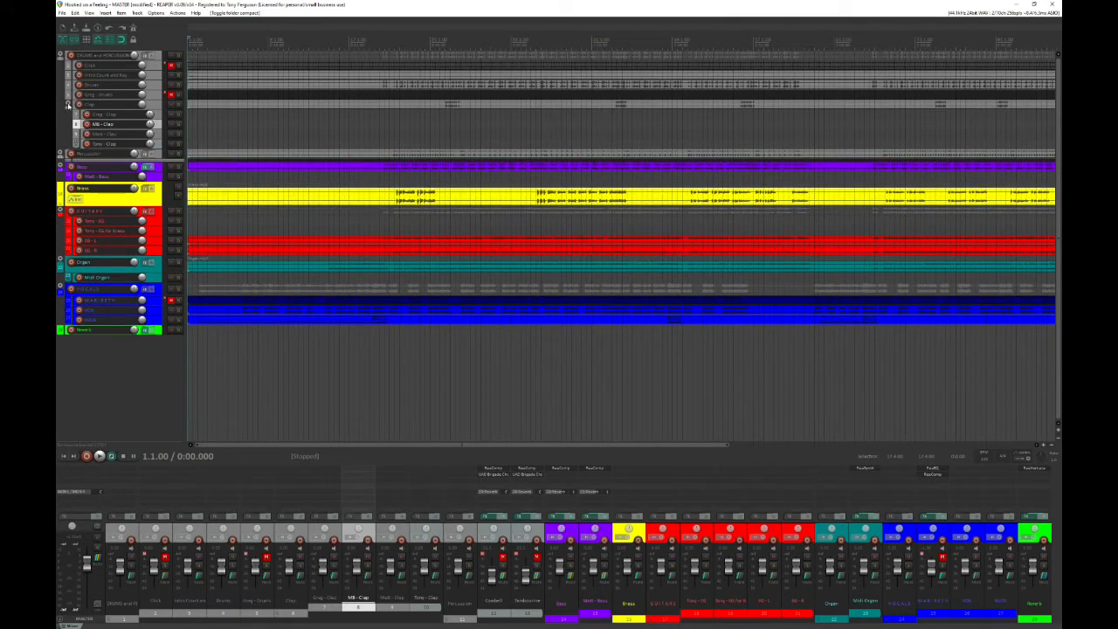
left_click(68, 103)
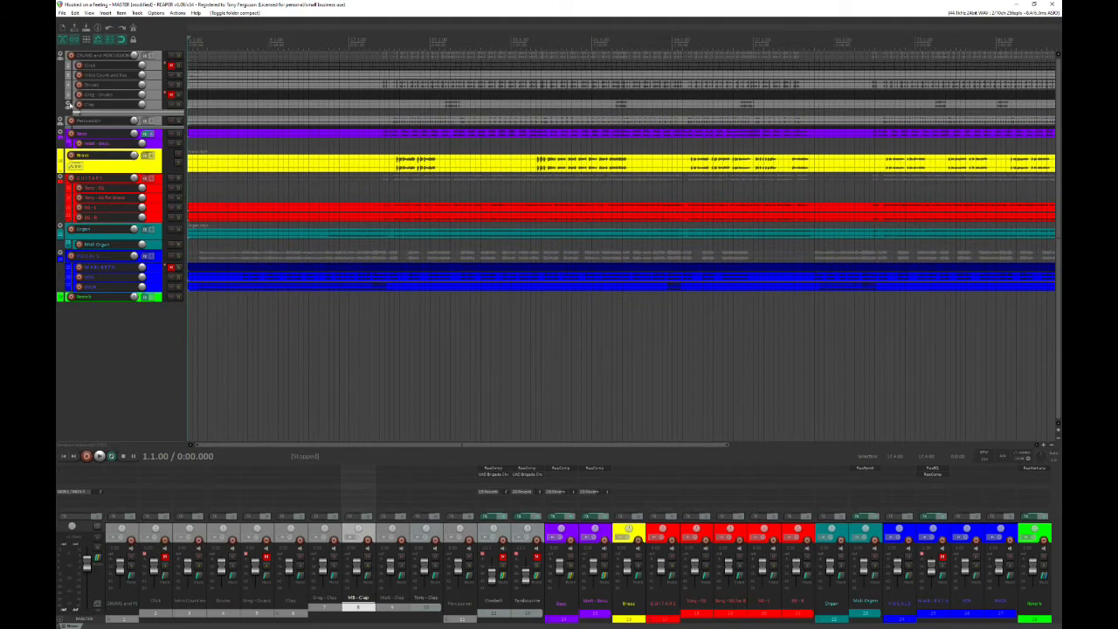
left_click(68, 103)
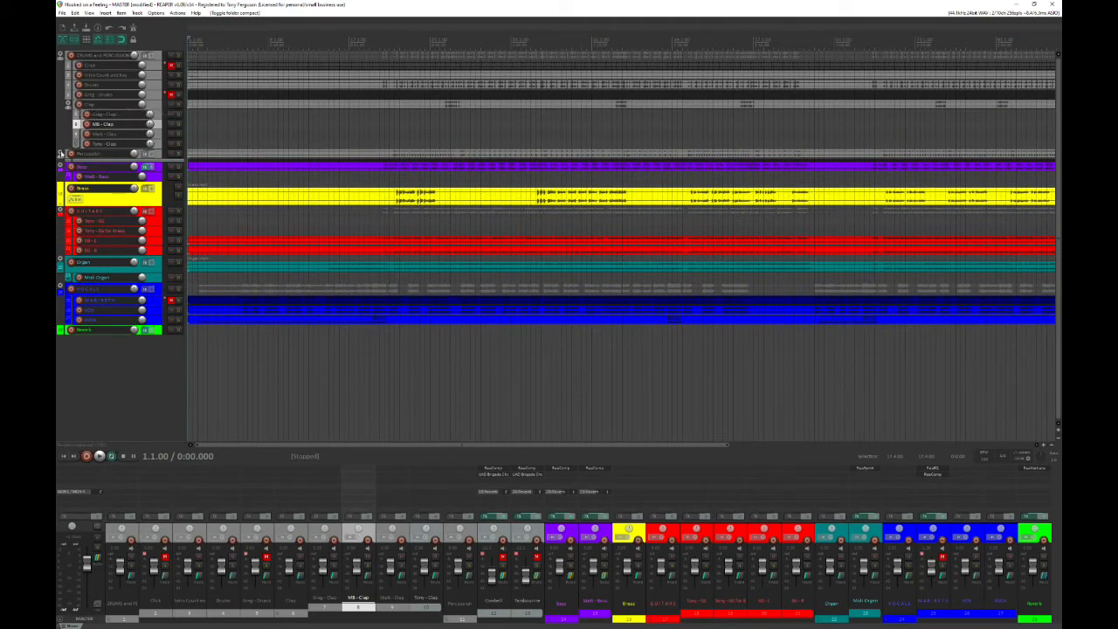
left_click(67, 154)
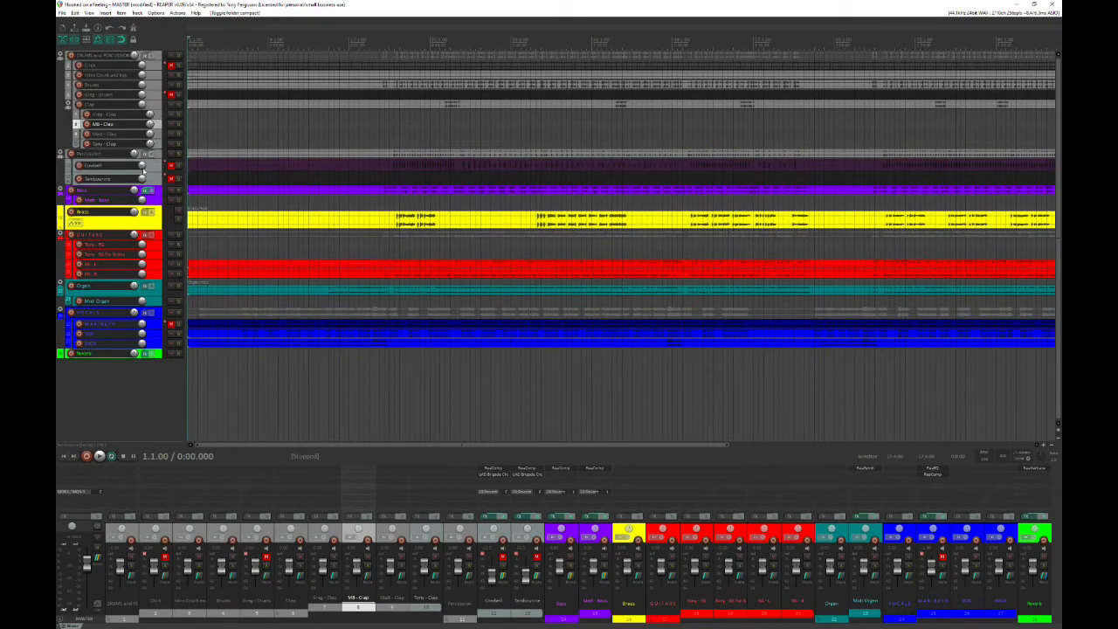
Mute and unmute the whole Clap folder, and do the same for only its MB - Clap track
left_click(171, 104)
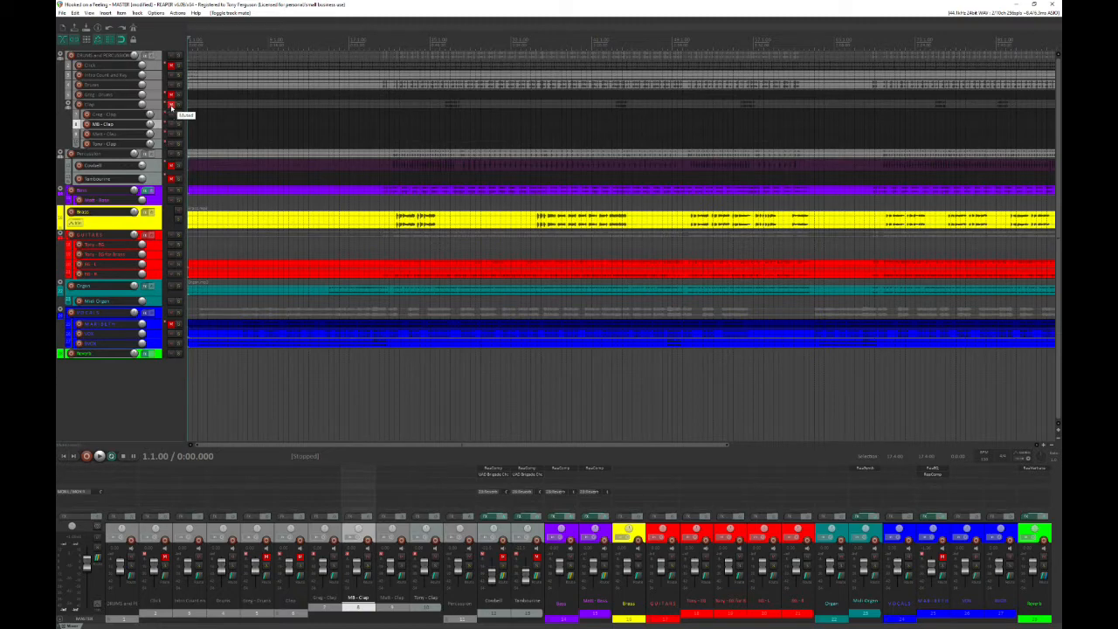
left_click(171, 104)
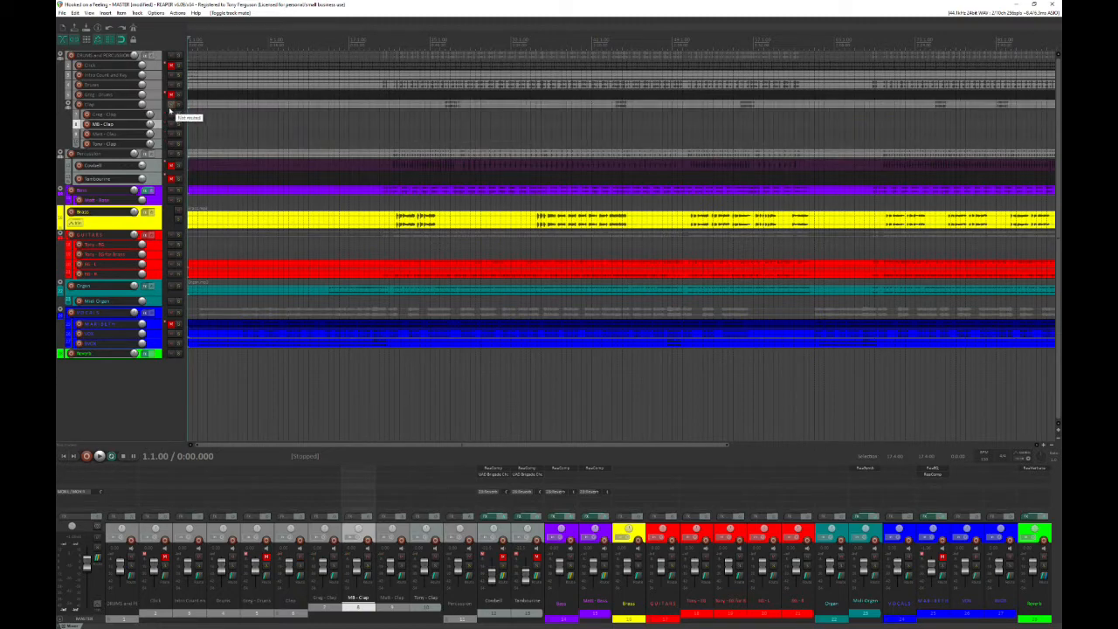
left_click(171, 104)
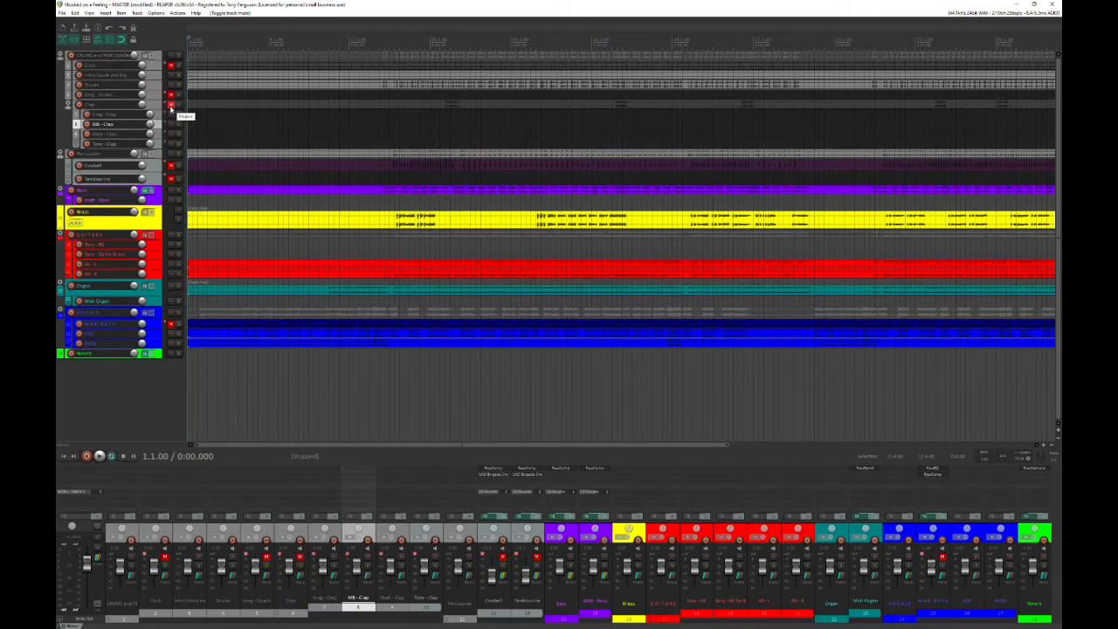
left_click(172, 105)
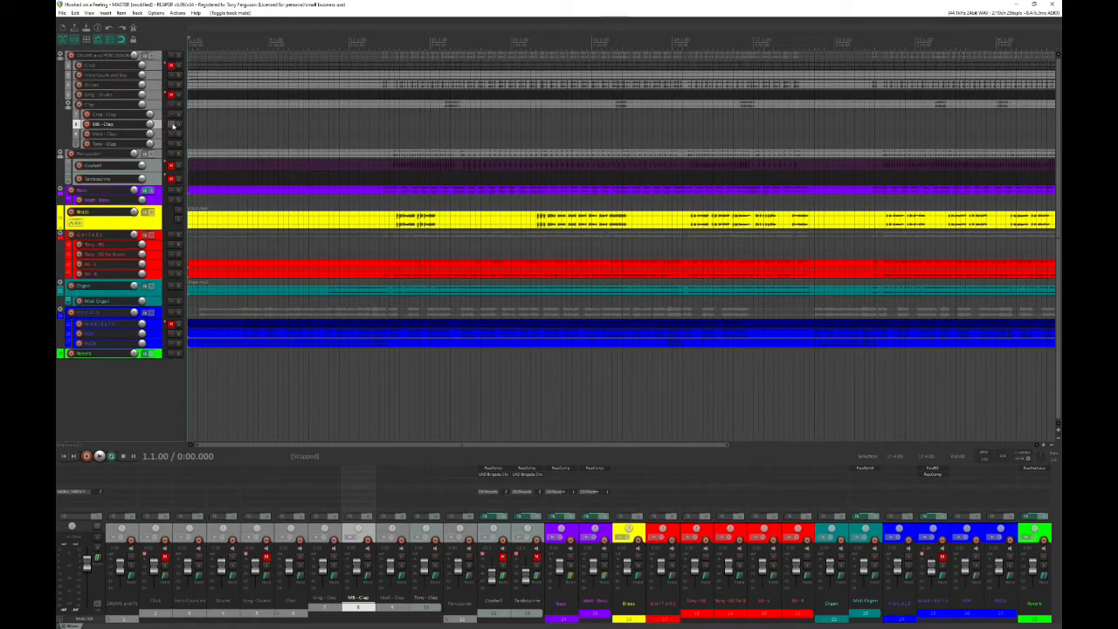
left_click(172, 124)
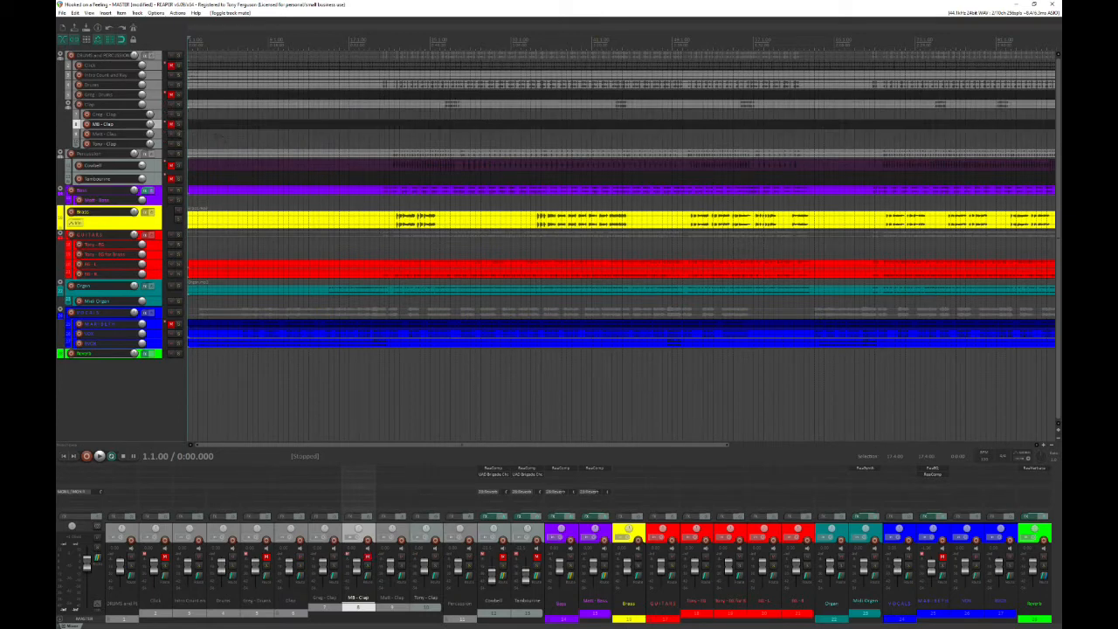
left_click(172, 125)
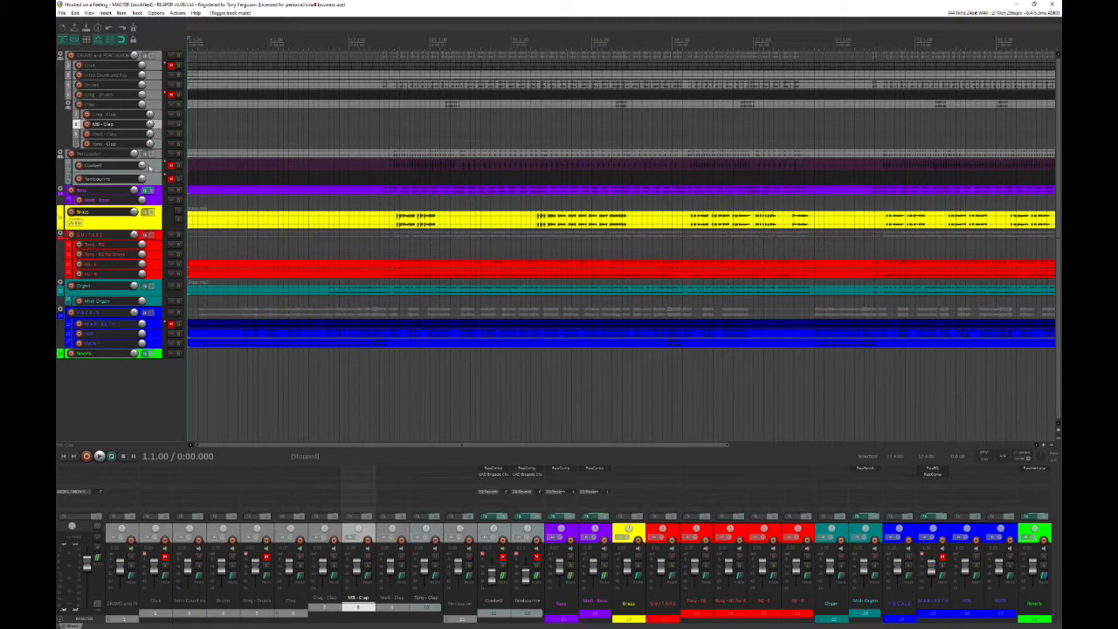
Unmute the Cowbell track and switch the mute of its parent Percussion folder on and off
left_click(172, 165)
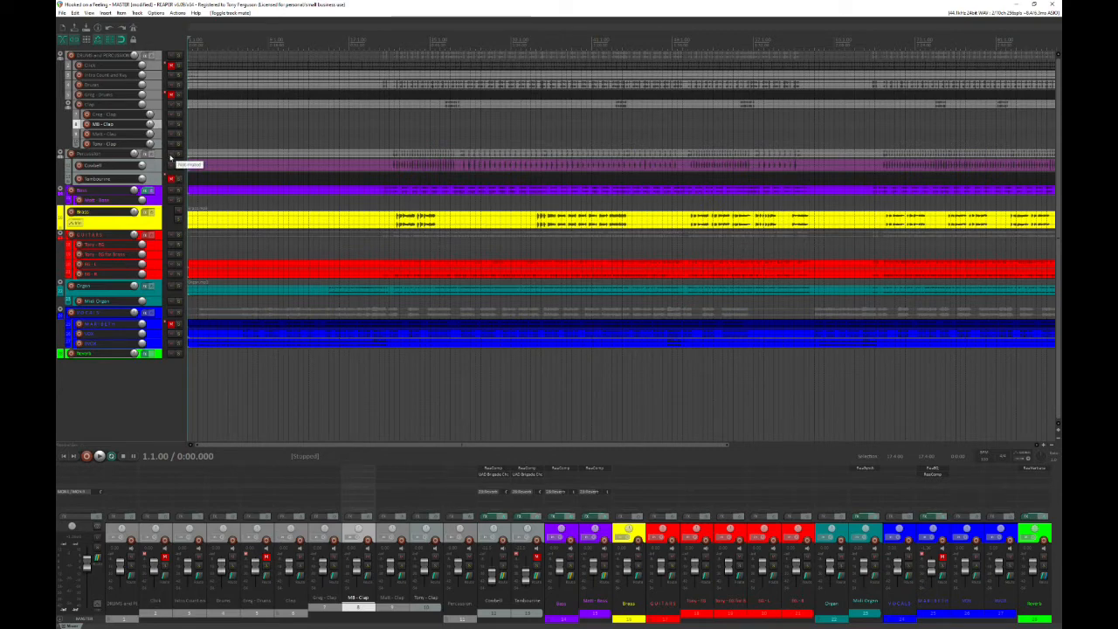
left_click(171, 154)
left_click(172, 153)
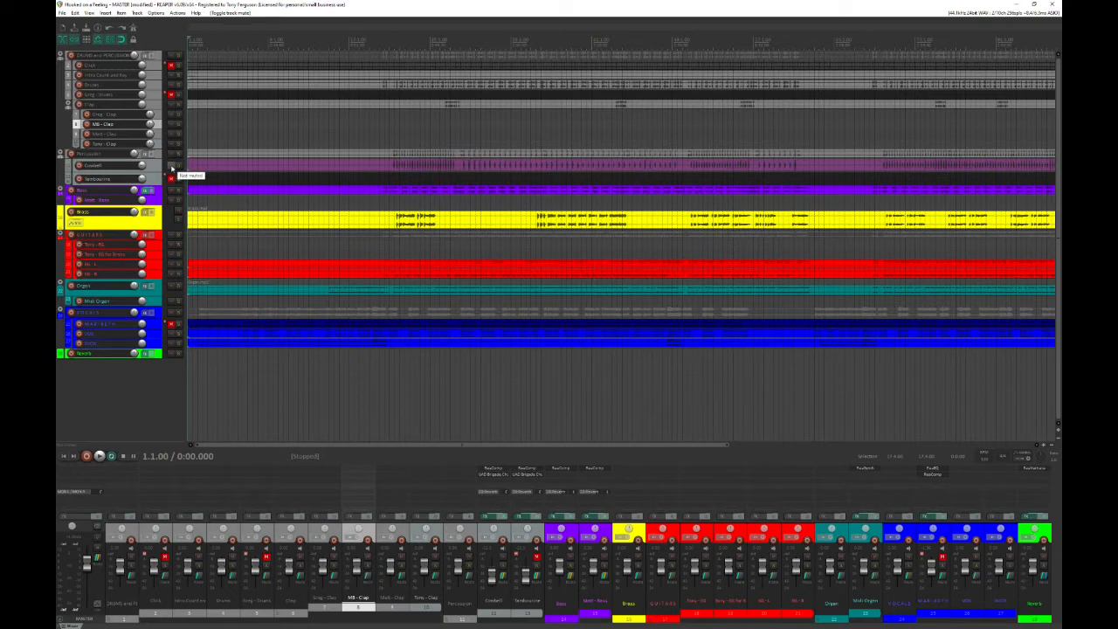
Mute and unmute the whole GUITARS folder, and mute only its two individual L and R guitar tracks
left_click(171, 235)
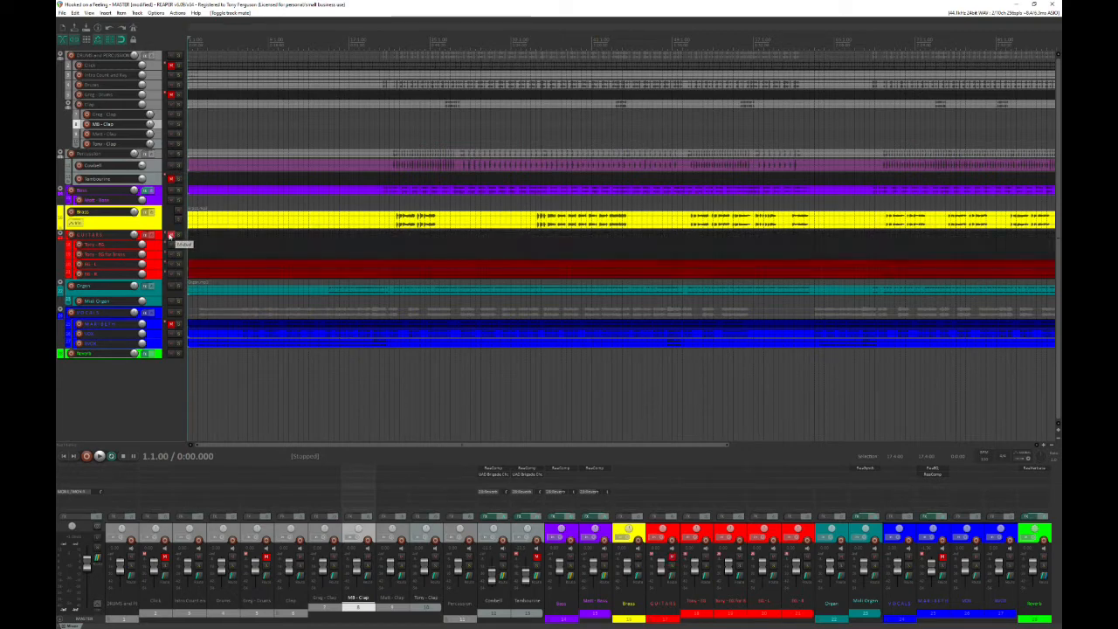
left_click(171, 235)
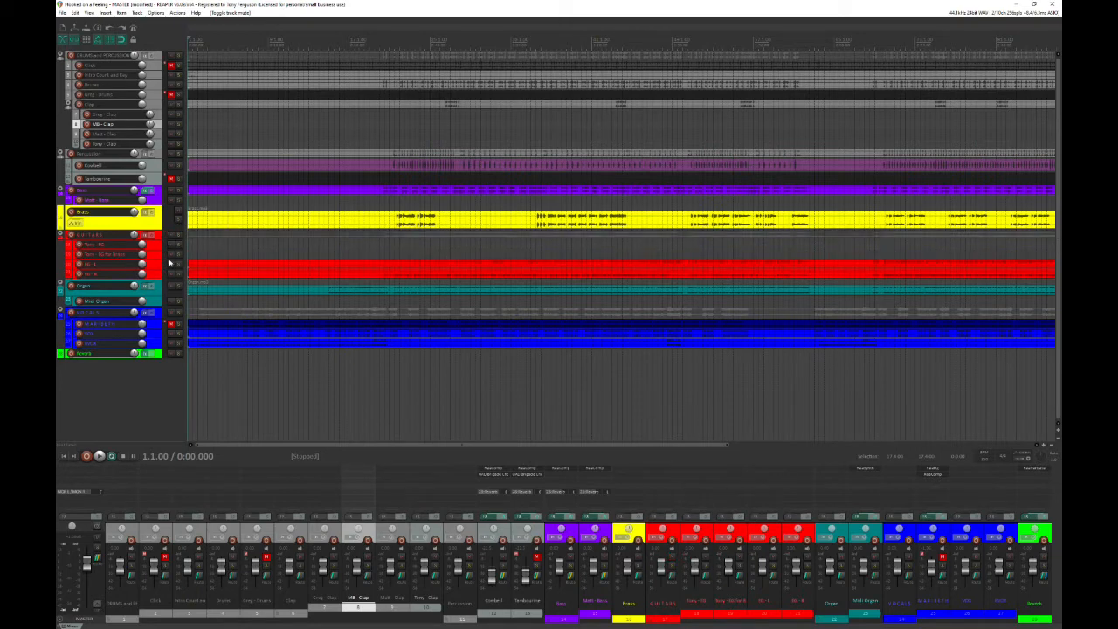
left_click(171, 263)
left_click(171, 275)
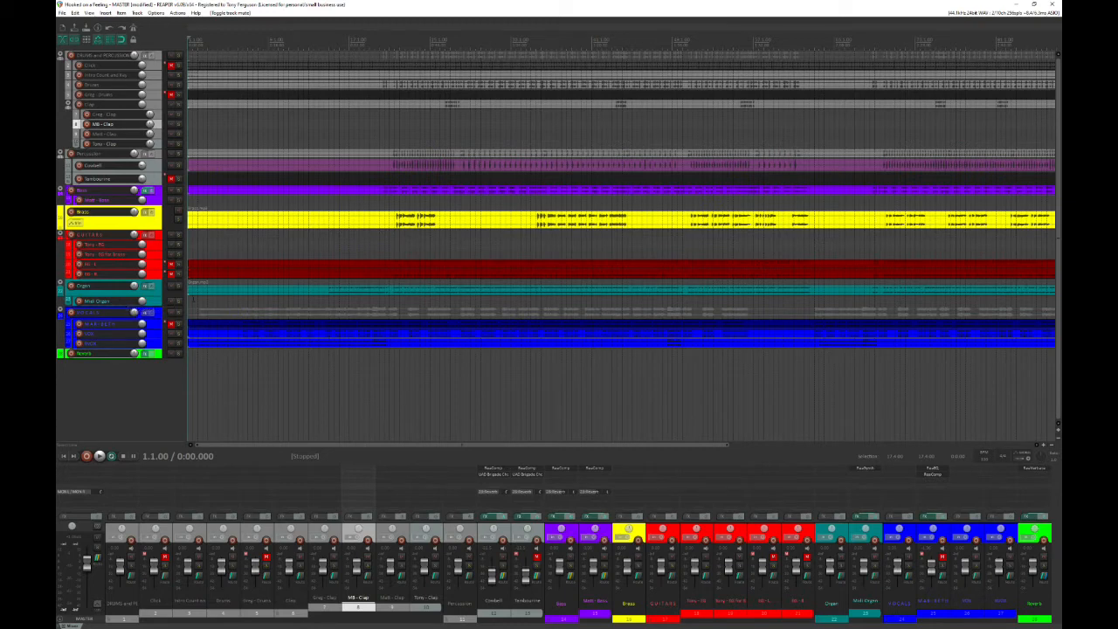
Enlarge the Clap and DRUMS and PERCUSSION tracks and change both from folders to normal tracks
left_click(68, 104)
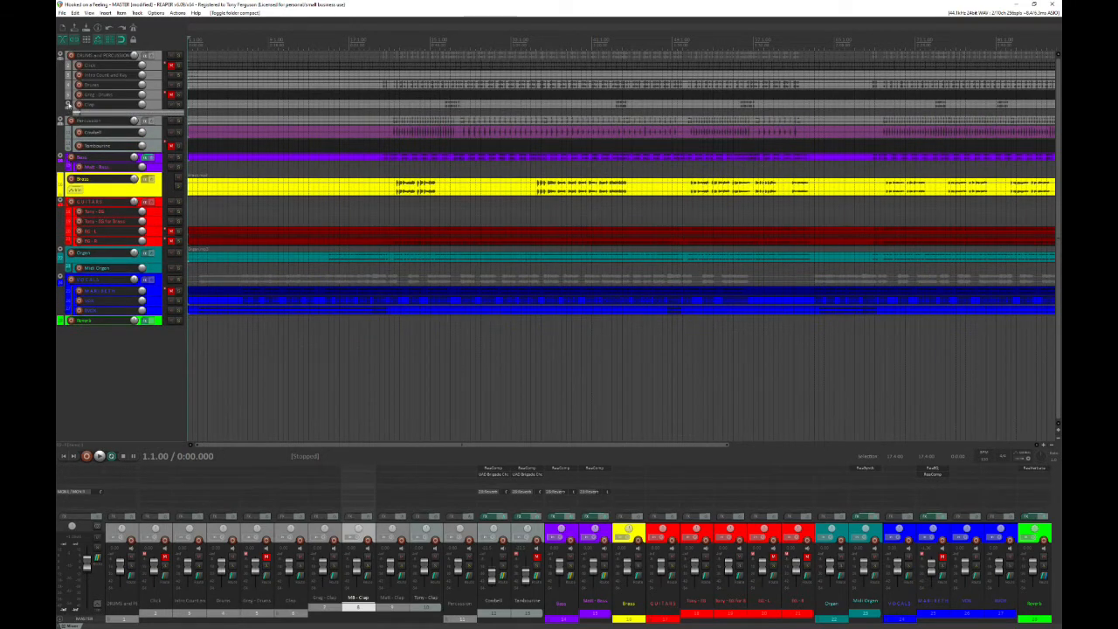
left_click(68, 104)
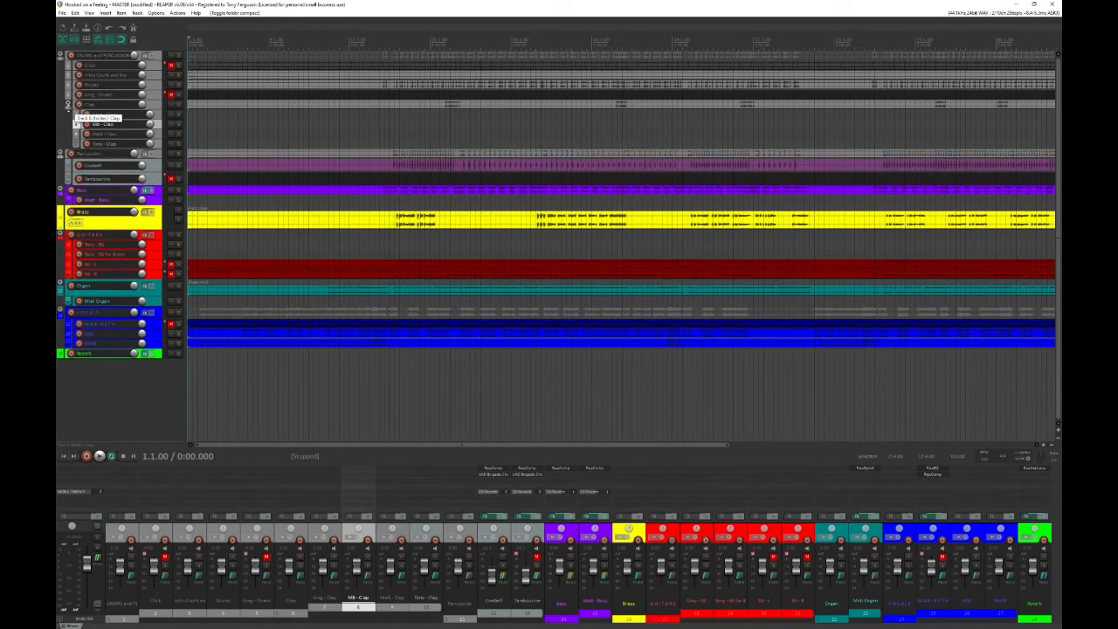
left_click_drag(91, 110, 91, 122)
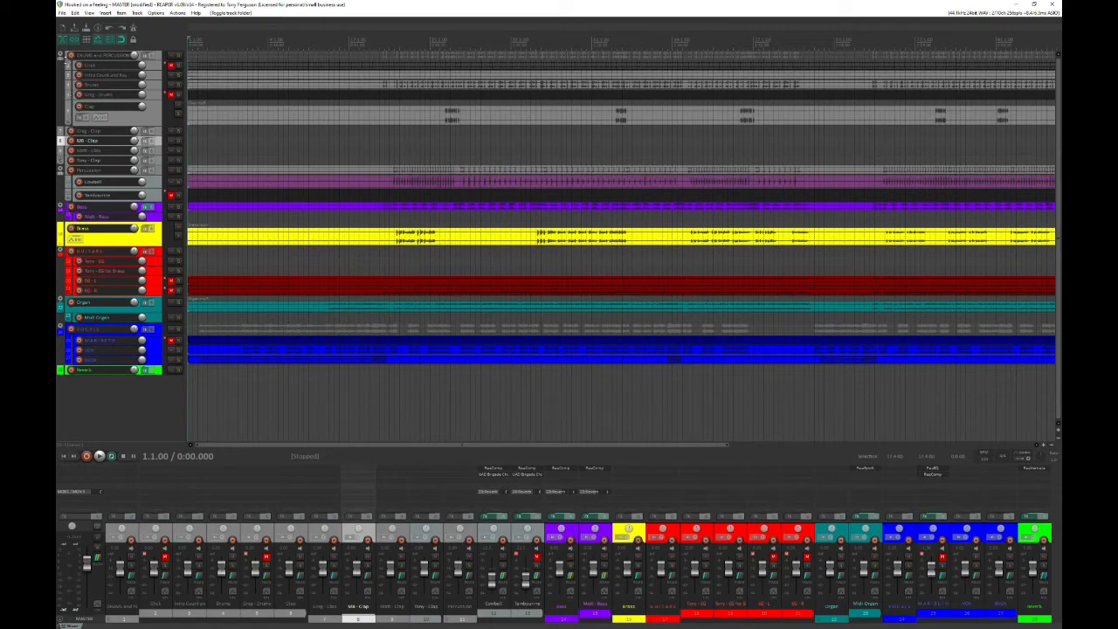
left_click_drag(70, 63, 67, 78)
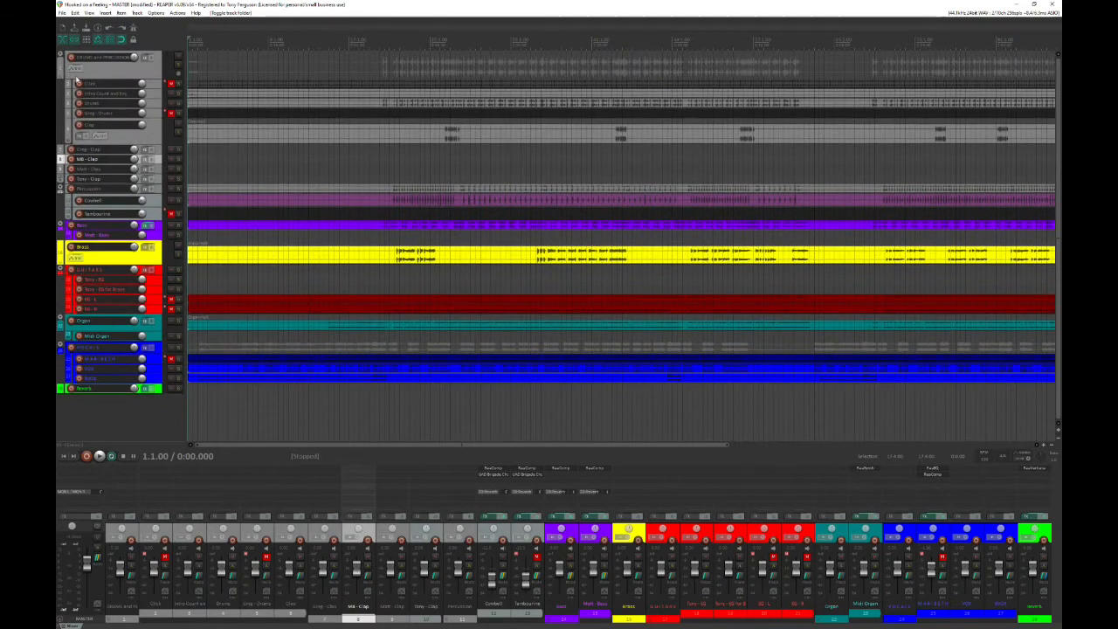
left_click(61, 77)
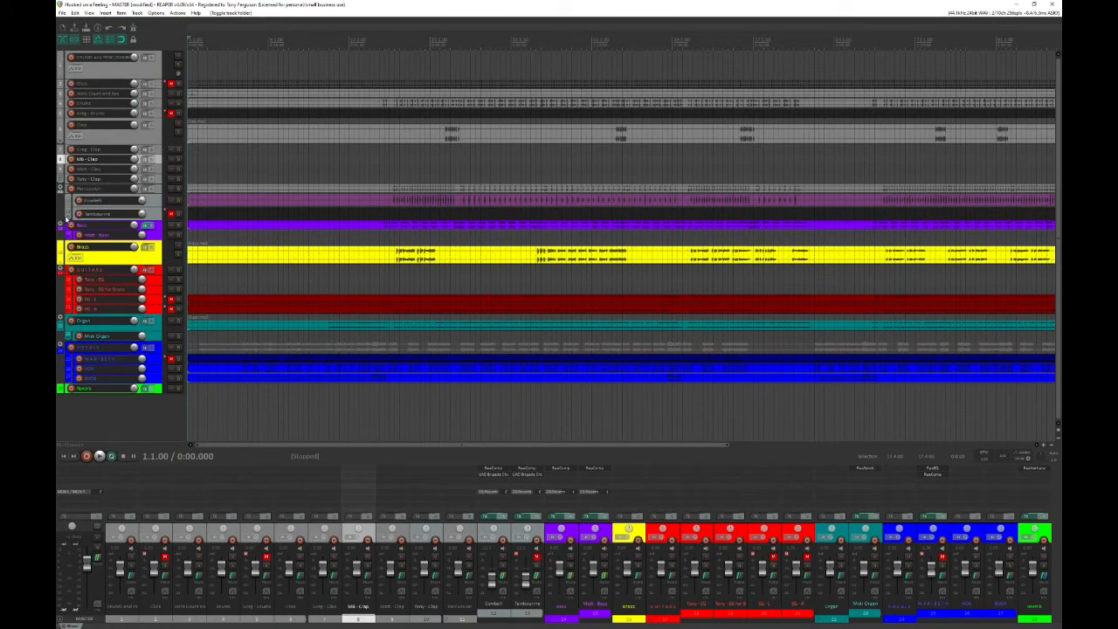
Enlarge Tambourine and Percussion, cycling Tambourine through its folder states and changing Percussion from a folder to a normal track
left_click_drag(91, 219, 89, 236)
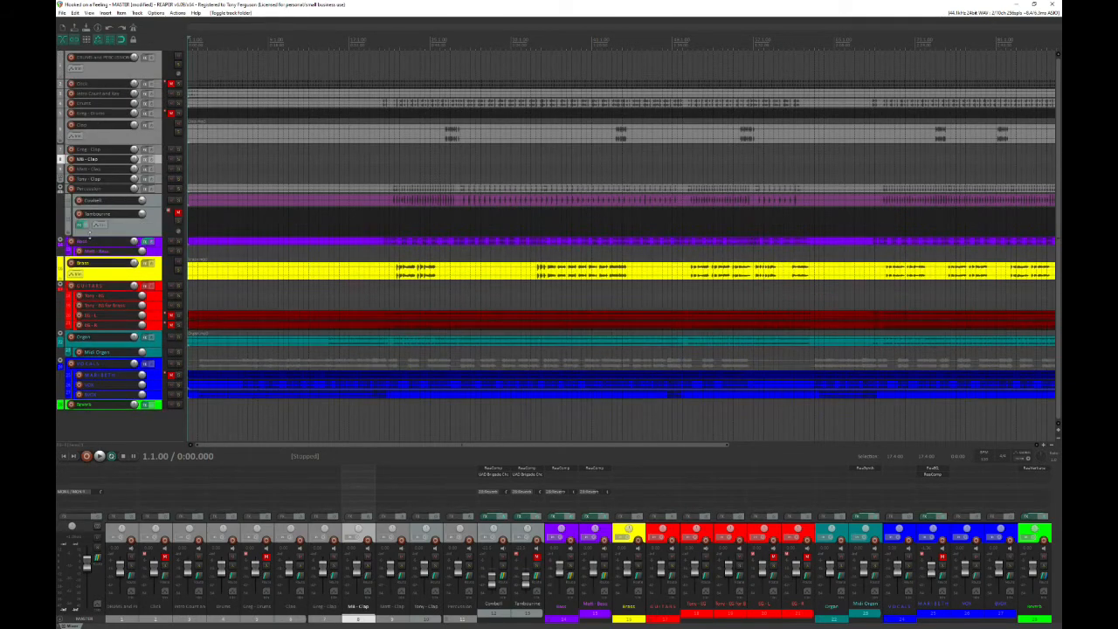
left_click(69, 233)
left_click(69, 233)
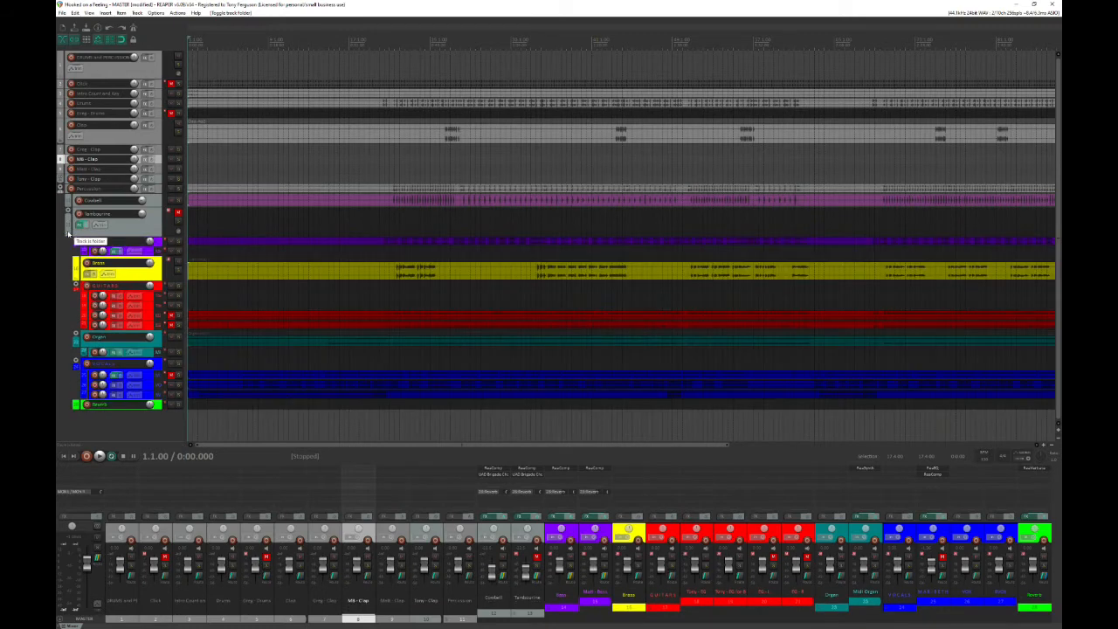
left_click(68, 234)
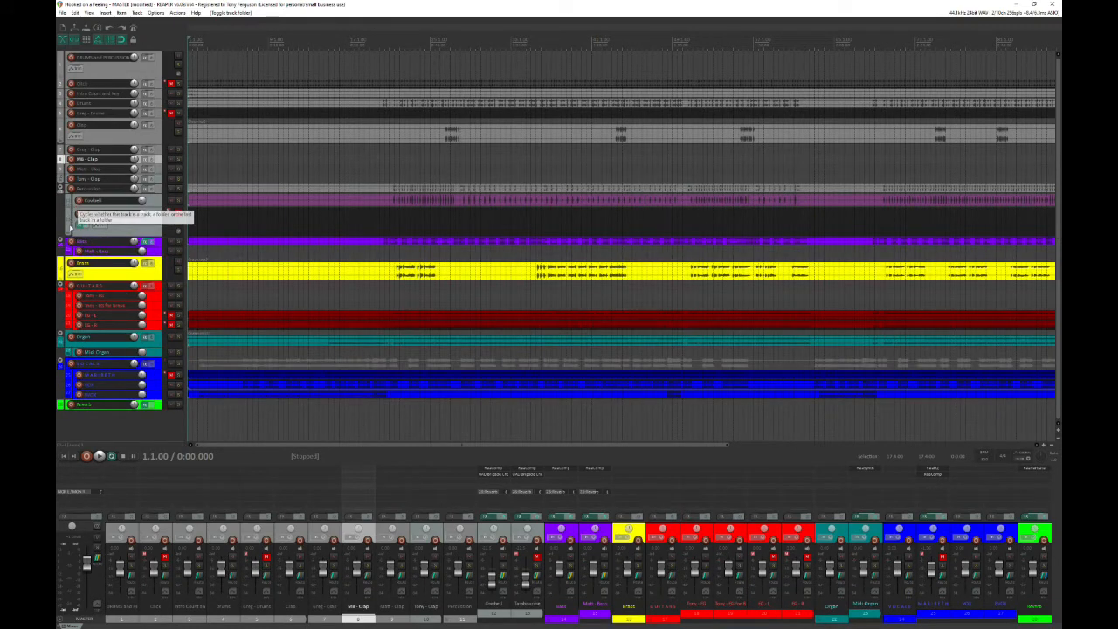
left_click_drag(66, 195, 66, 214)
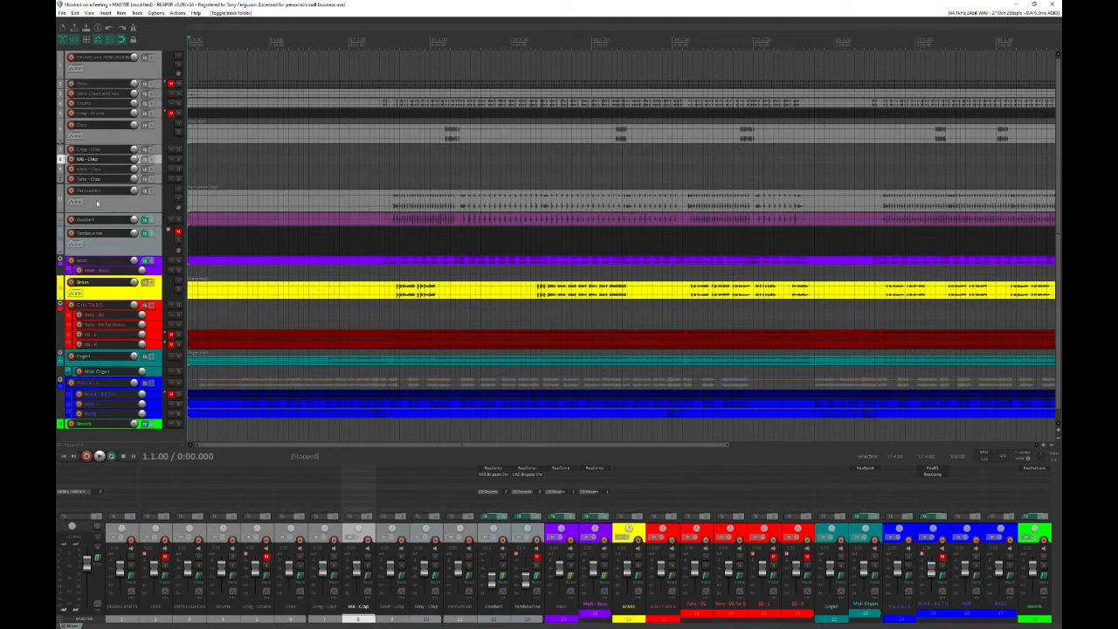
Turn DRUMS and PERCUSSION back into a folder and make Clap a subfolder holding the individual clap tracks
left_click(59, 78)
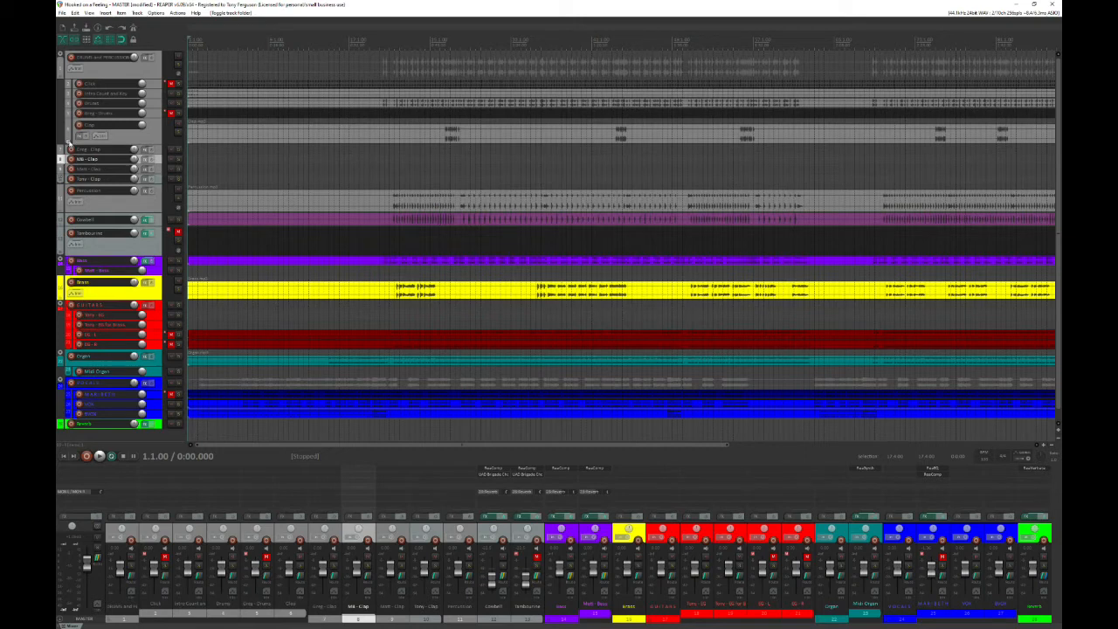
left_click(68, 145)
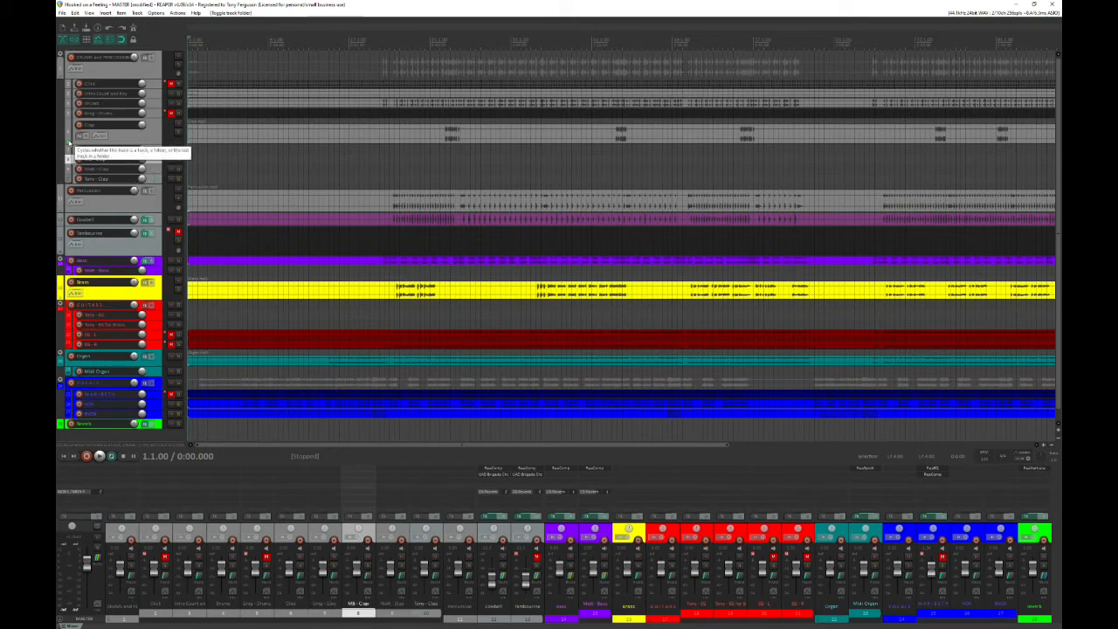
left_click(68, 145)
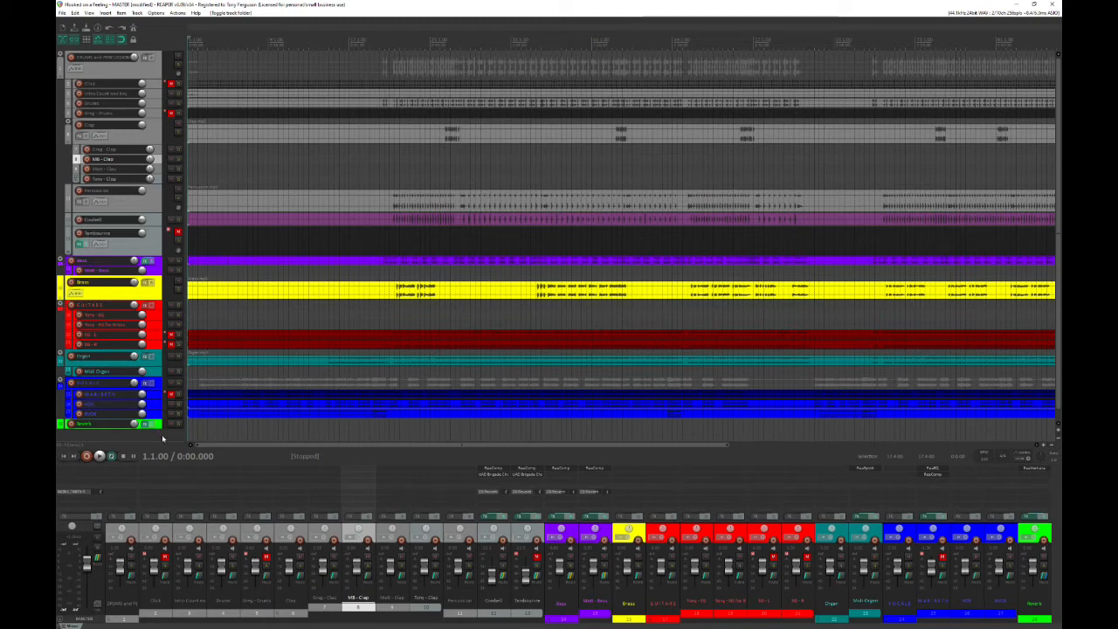
Save the current project and start a new empty project
left_click(62, 12)
left_click(62, 12)
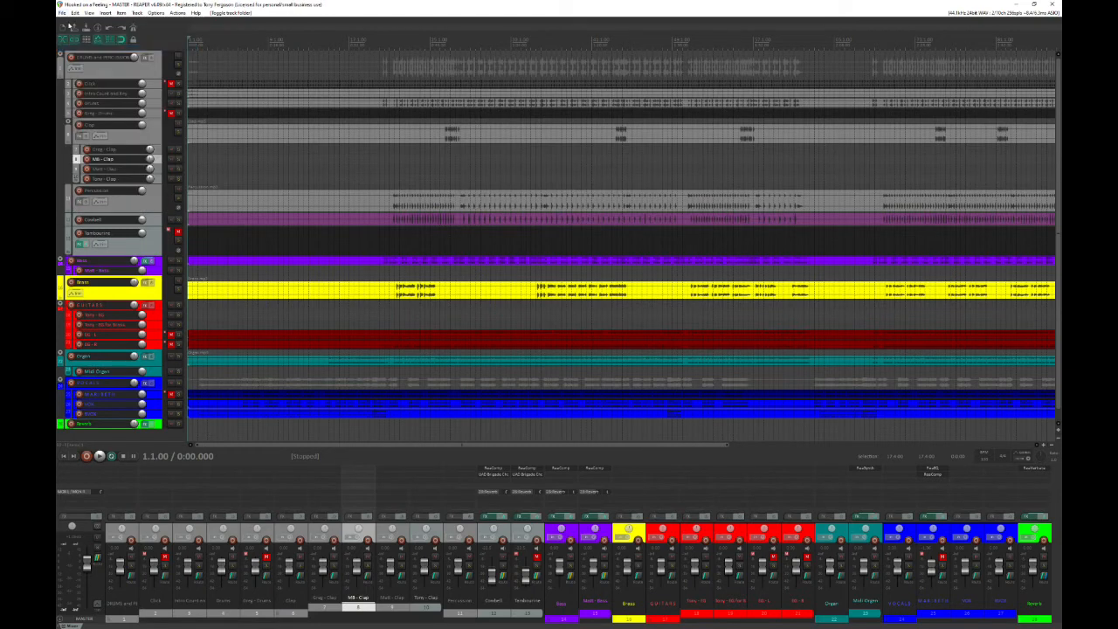
left_click(62, 12)
left_click(73, 22)
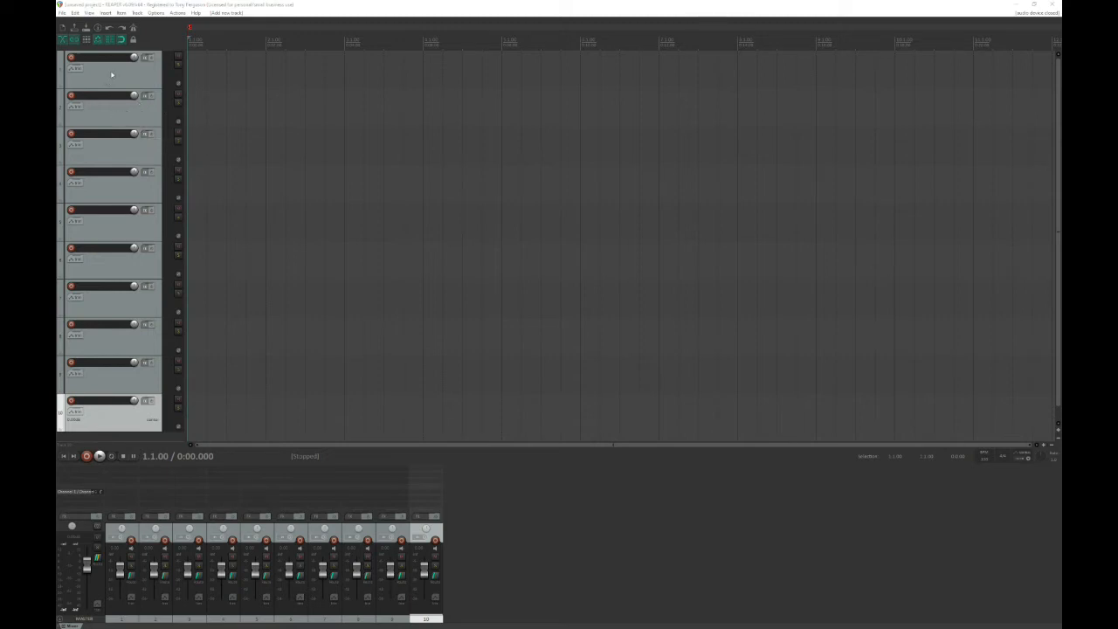
Make track 1 a folder and set track 6 as the last track in that folder
left_click(60, 88)
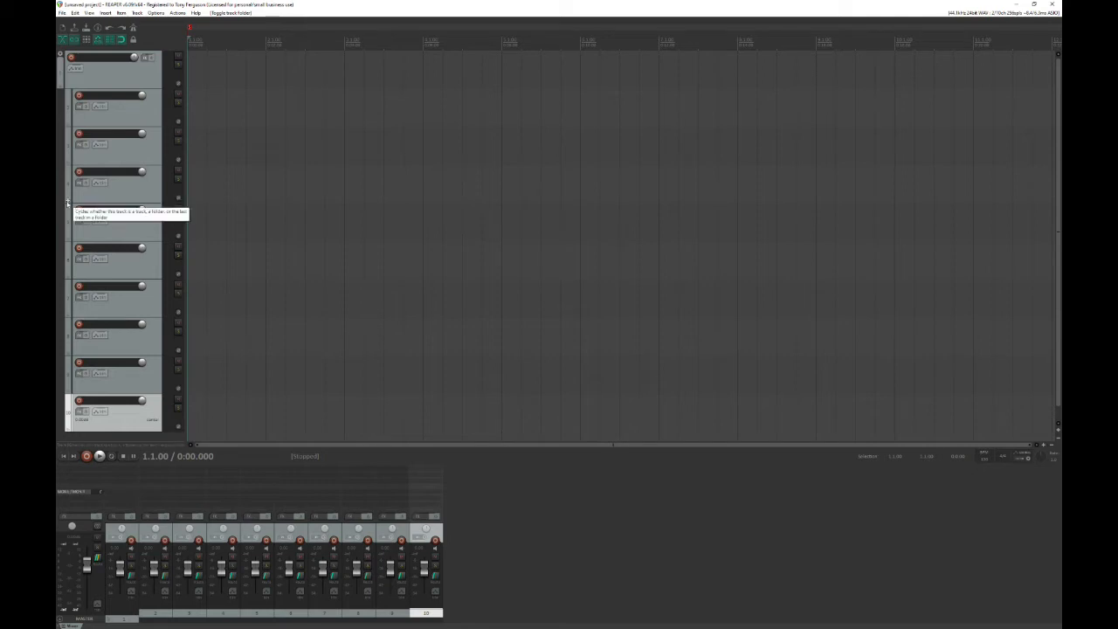
left_click(67, 277)
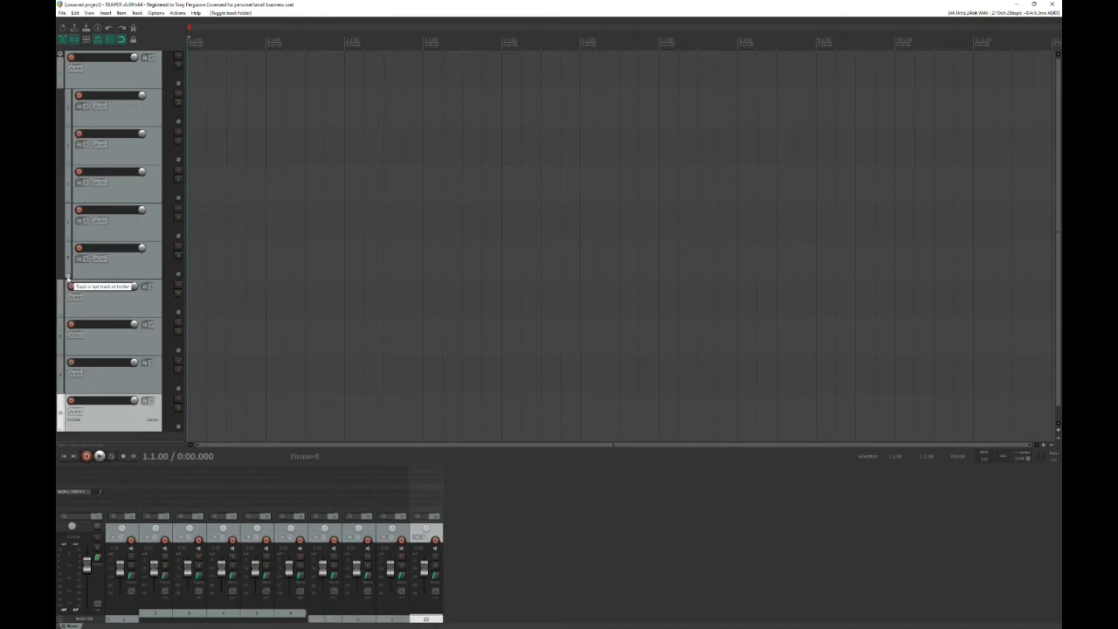
Cycle track 6's folder state back to last track in folder and make track 3 a nested folder ending at track 6
left_click(67, 278)
left_click(68, 278)
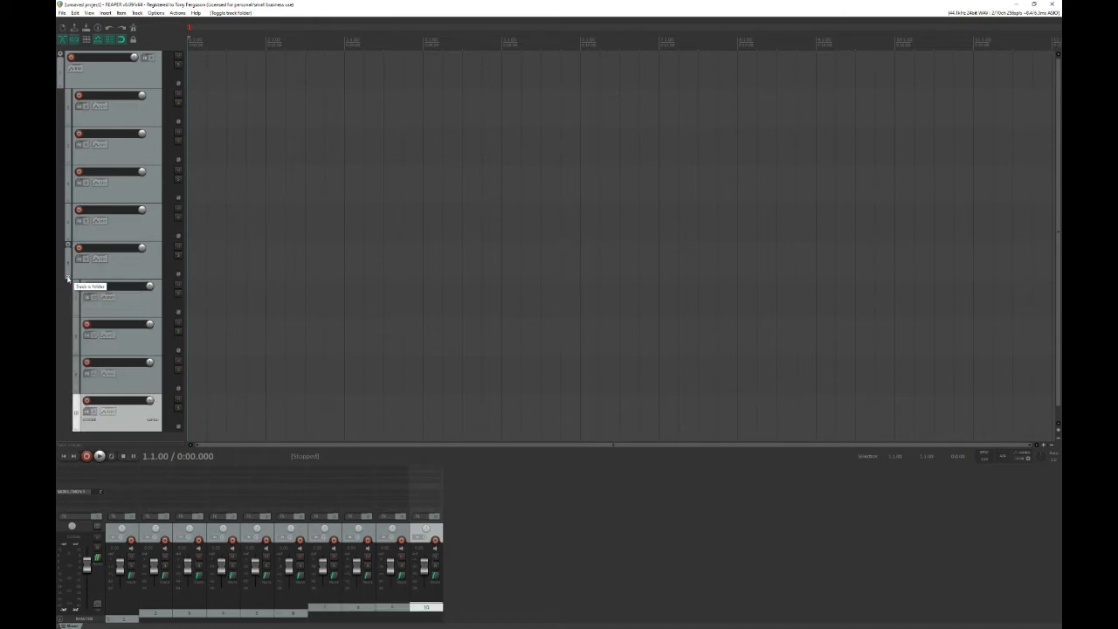
left_click(68, 278)
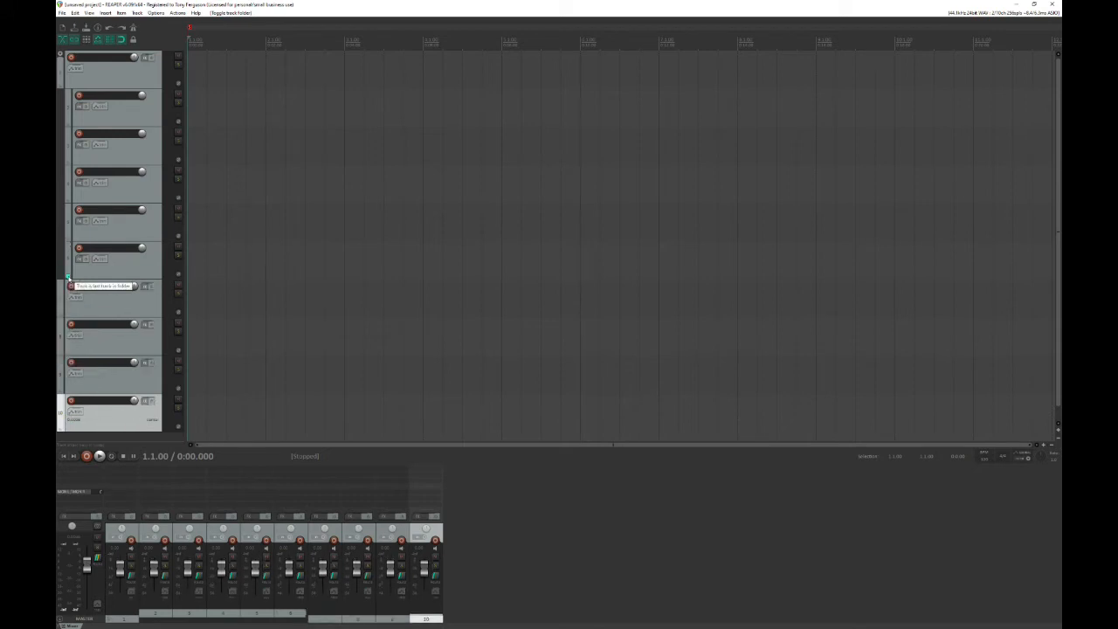
left_click(67, 278)
left_click(68, 278)
left_click(68, 277)
left_click(68, 164)
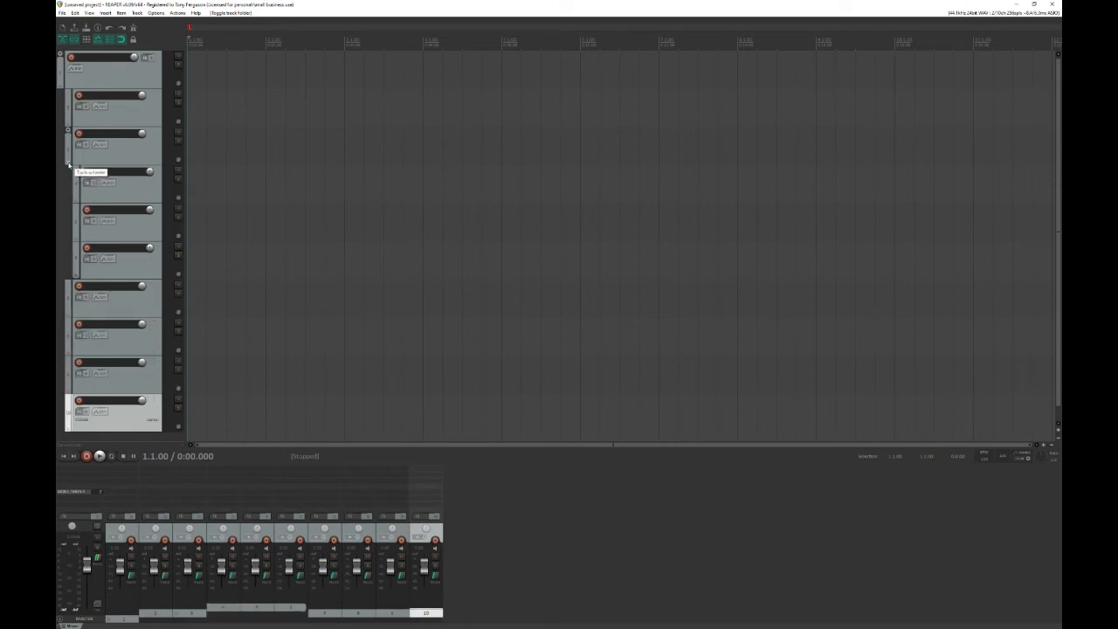
End the outer folder together with the nested one at track 6, leaving tracks 7 to 10 outside both
left_click(76, 278)
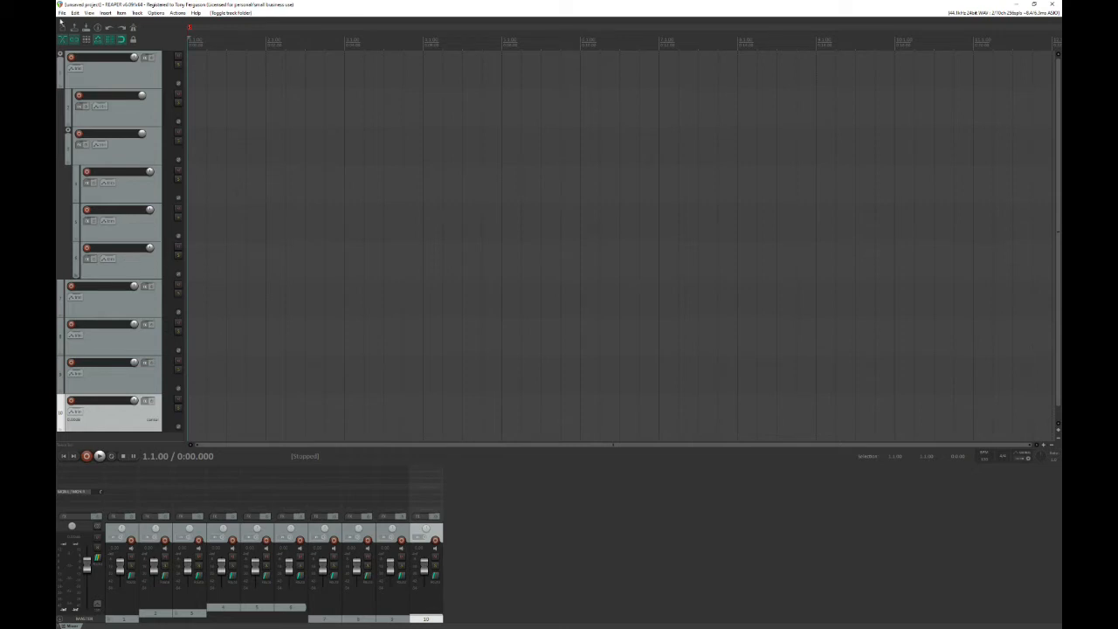
Switch from the unsaved project back to the Hooked on a Feeling - MASTER project
left_click(62, 13)
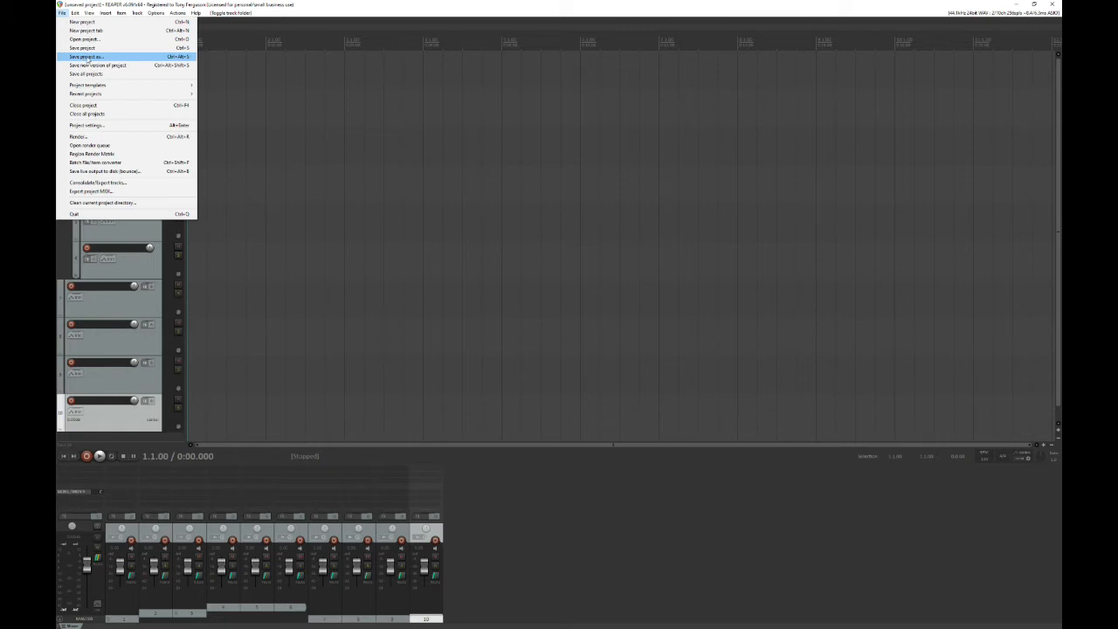
left_click(90, 41)
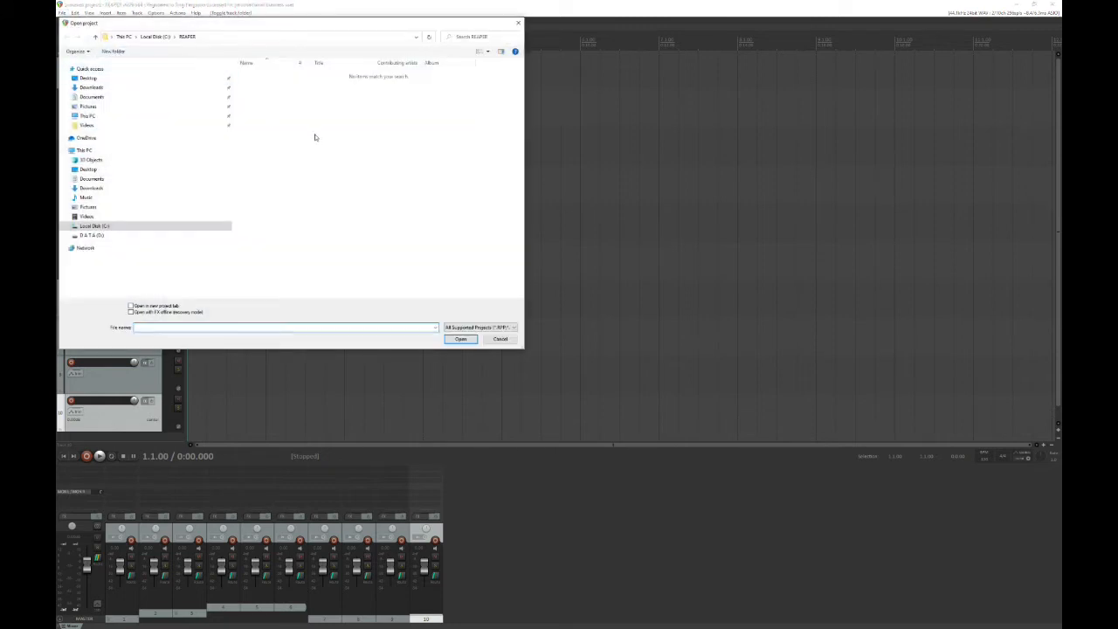
left_click(500, 339)
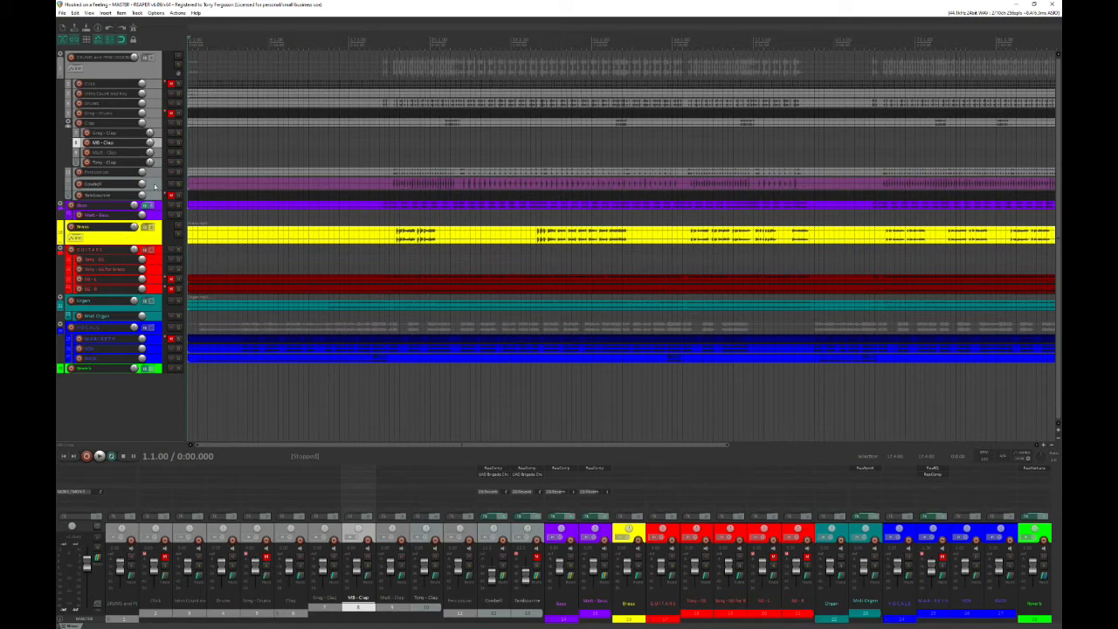
Solo the Cowbell track and play the project with its ReaComp compressor window open, then close that window
left_click(154, 186)
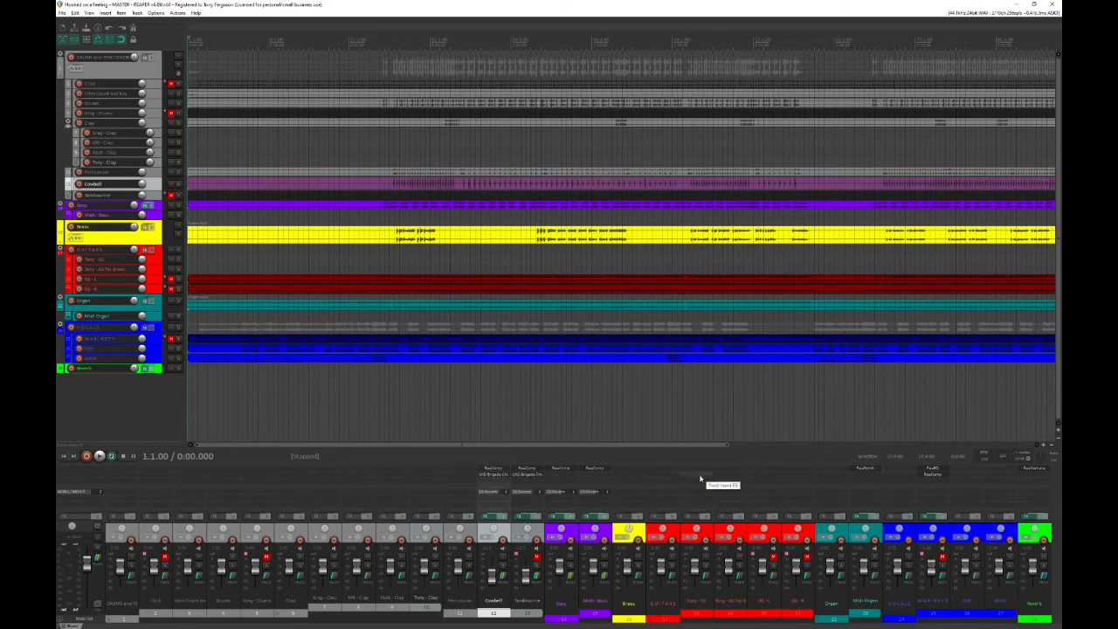
left_click(501, 472)
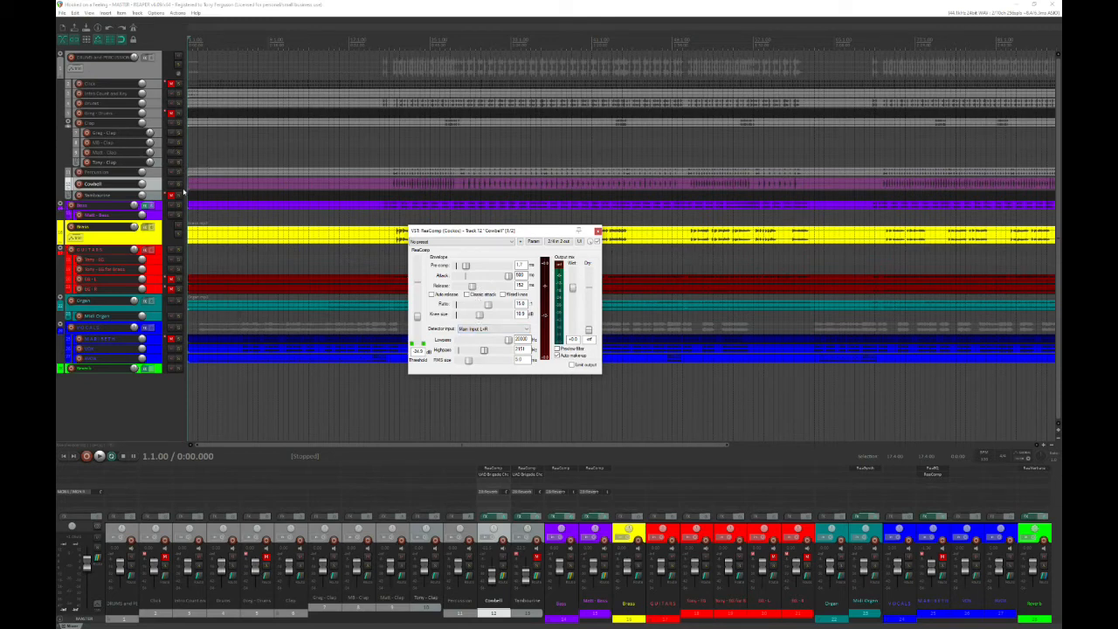
left_click(178, 184)
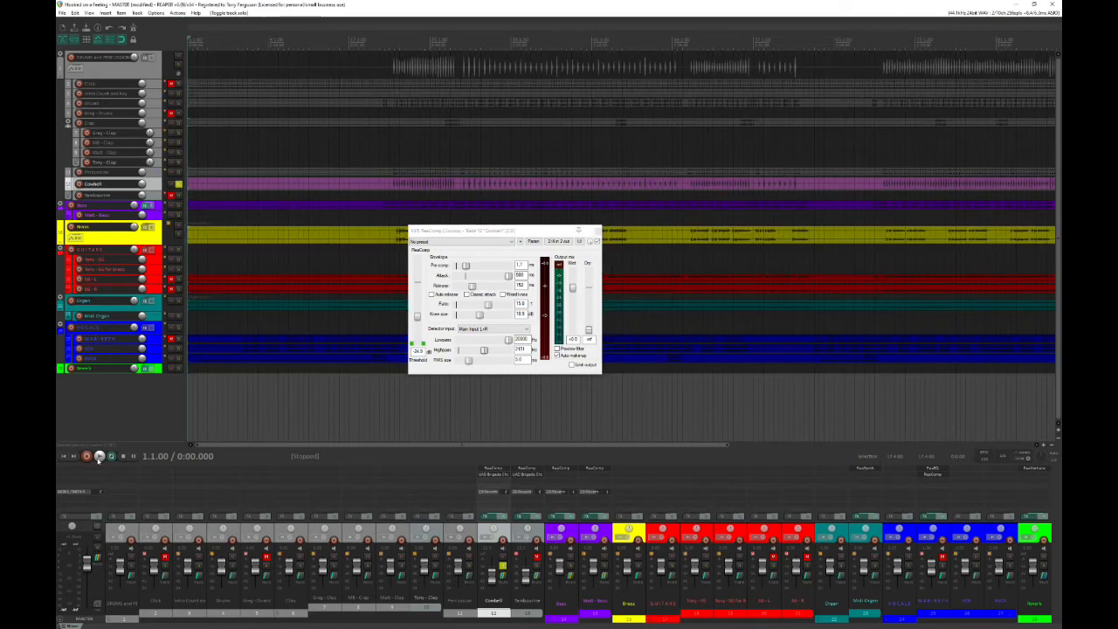
left_click(100, 456)
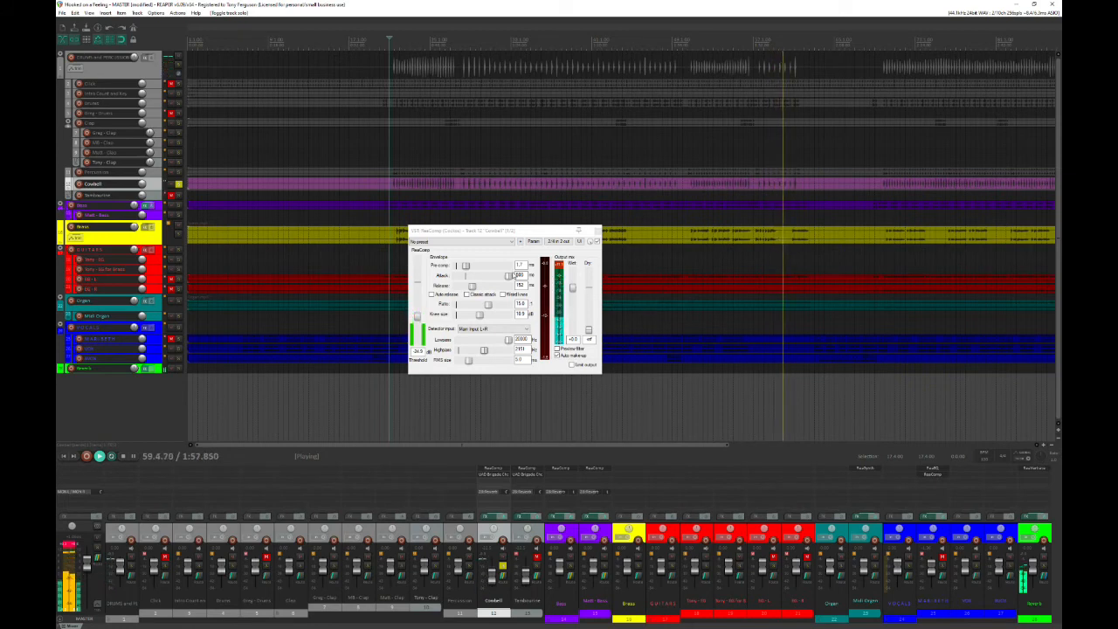
left_click(598, 232)
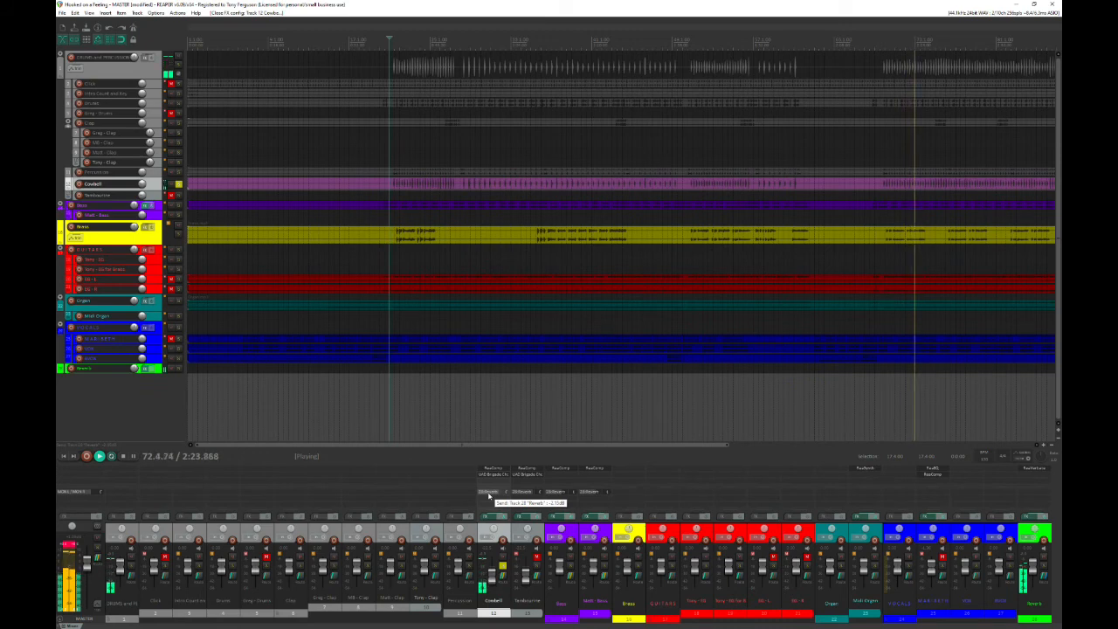
Open the controls of the Cowbell track's send to the Reverb track, inspect them and close them
left_click(488, 494)
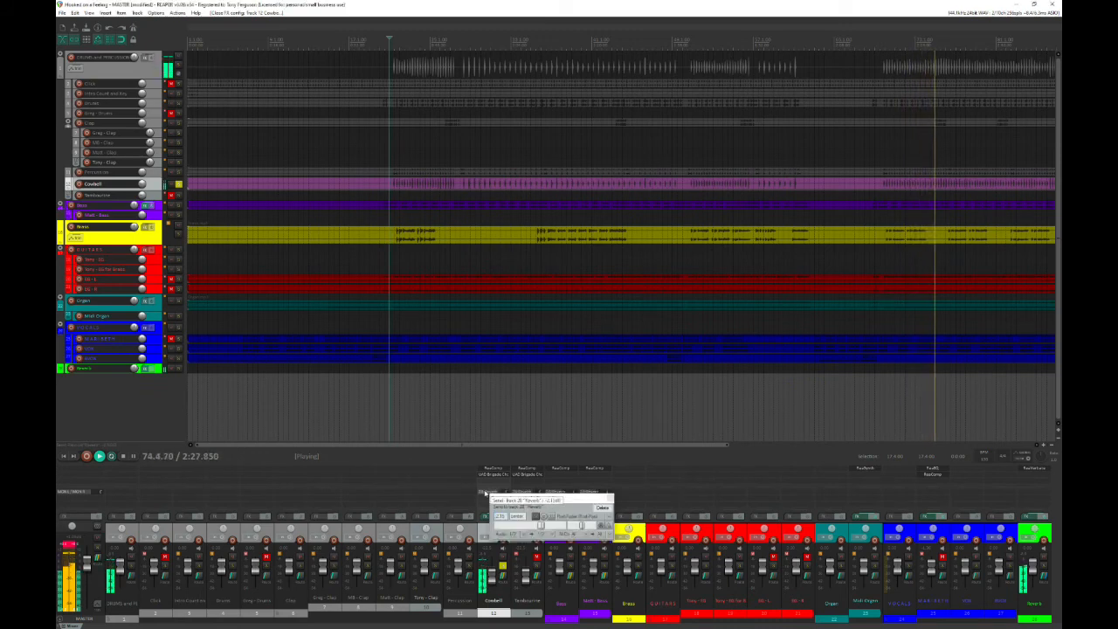
left_click_drag(489, 497, 485, 494)
left_click_drag(572, 498, 601, 422)
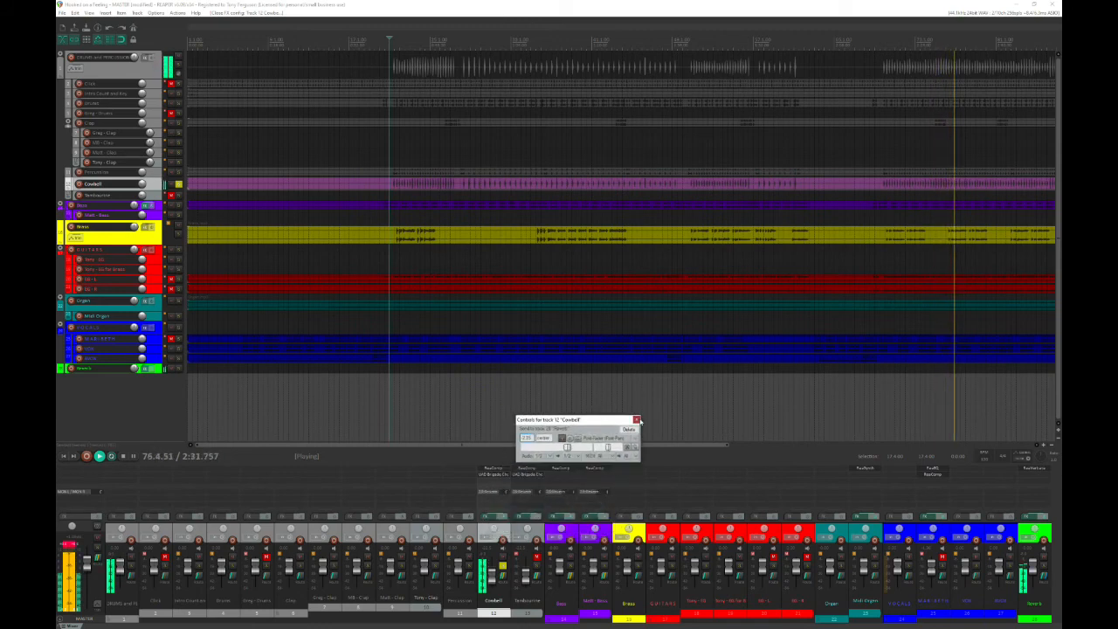
left_click(637, 420)
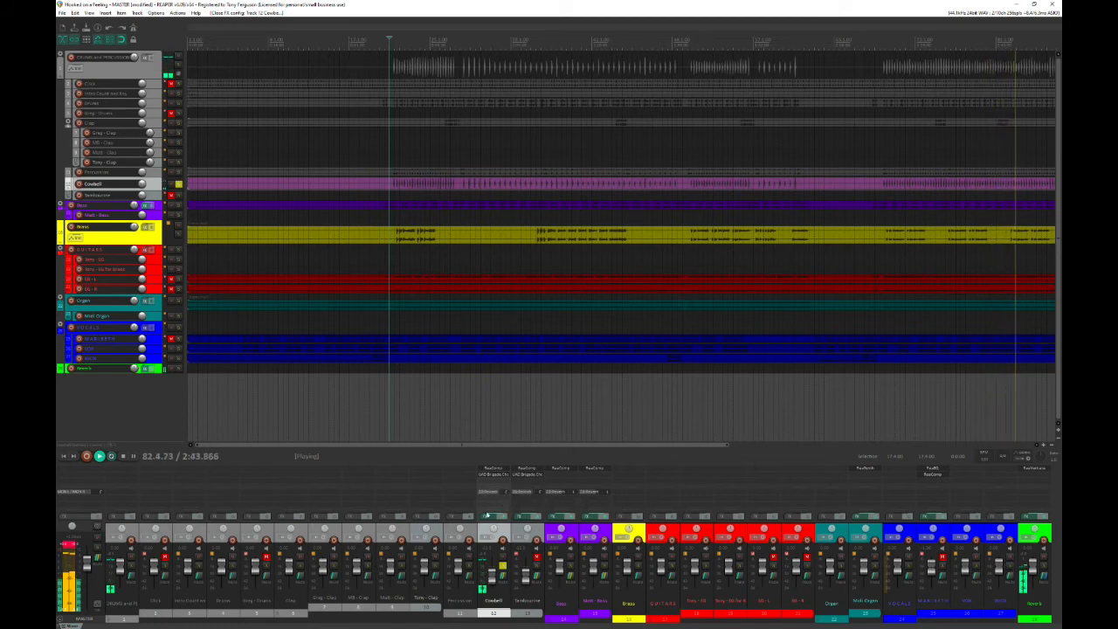
Inspect the ReaComp and UAD Brigade Chorus plug-ins in the Cowbell track's FX chain, and view ReaComp in its own window
left_click(483, 543)
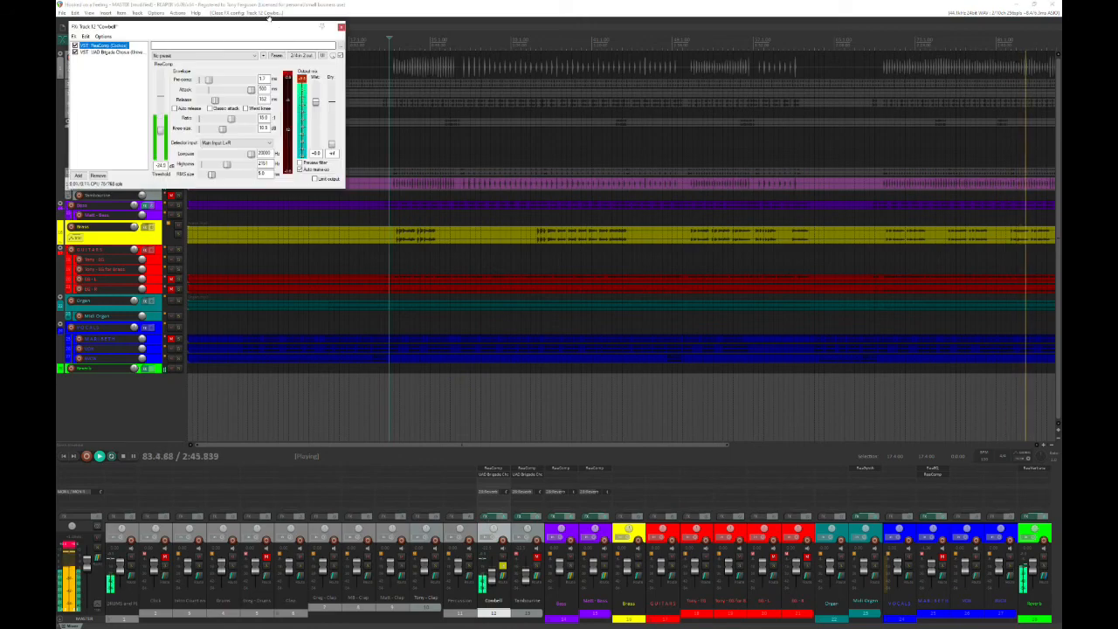
left_click_drag(275, 29, 664, 226)
left_click(503, 249)
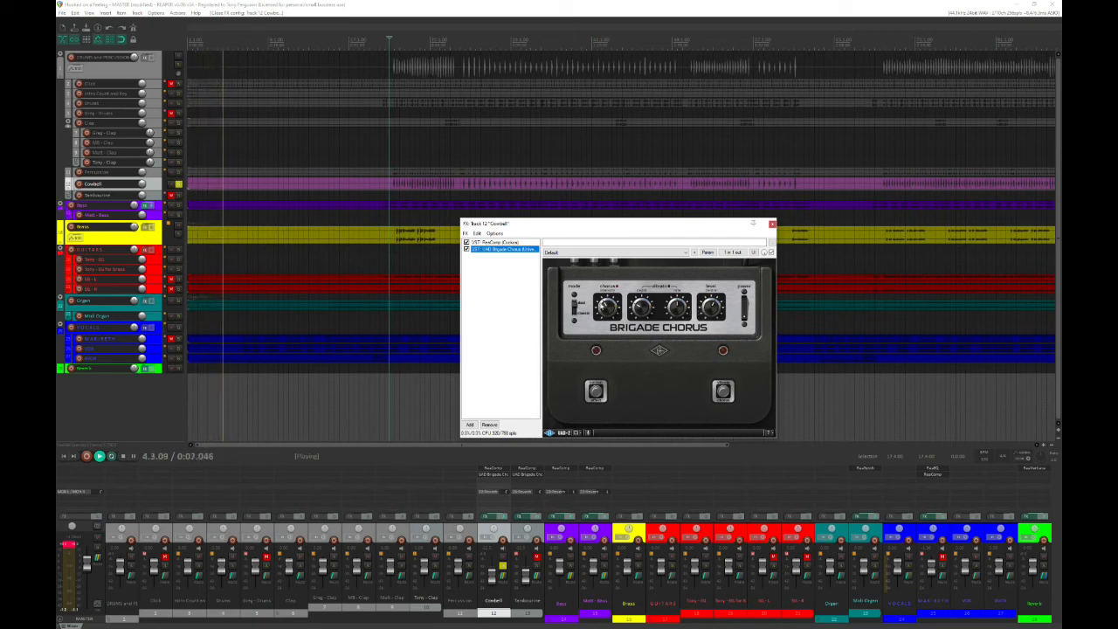
left_click(494, 243)
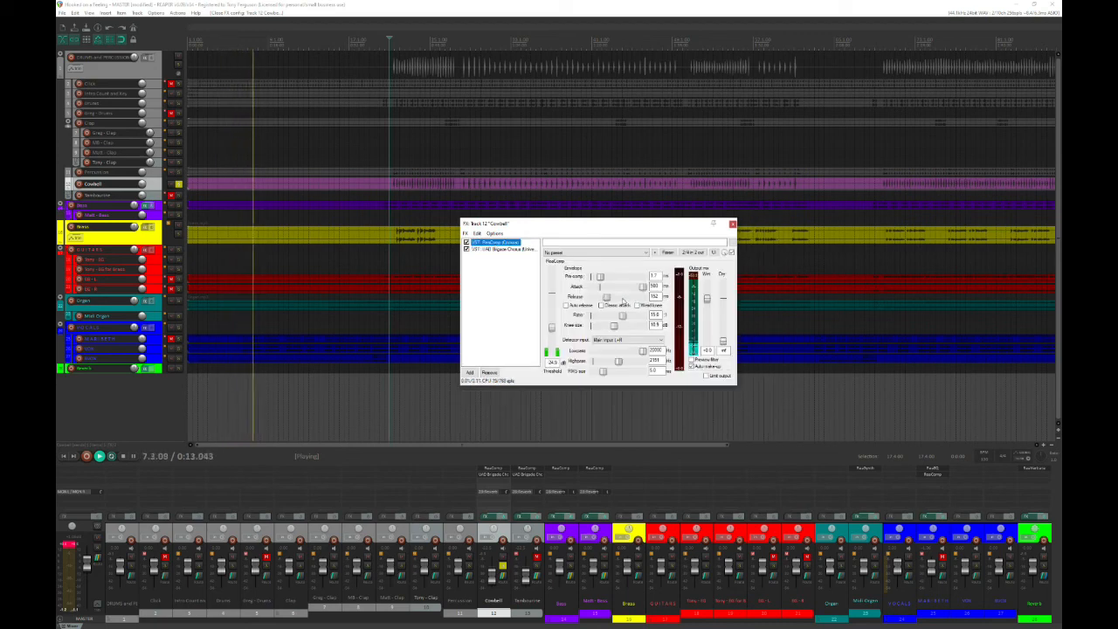
left_click(502, 249)
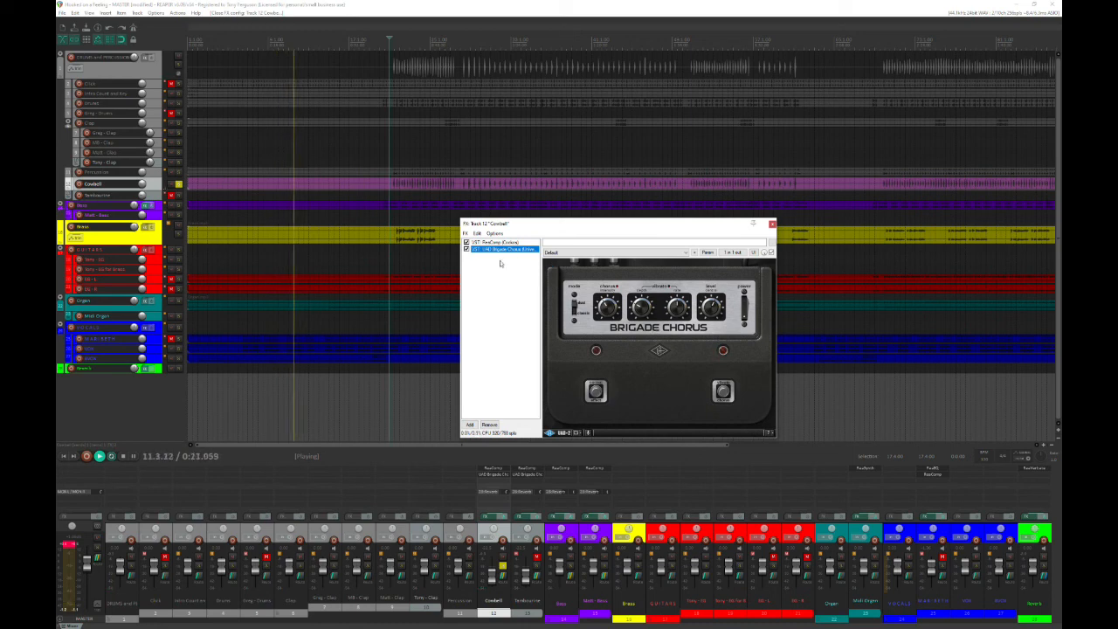
left_click(772, 225)
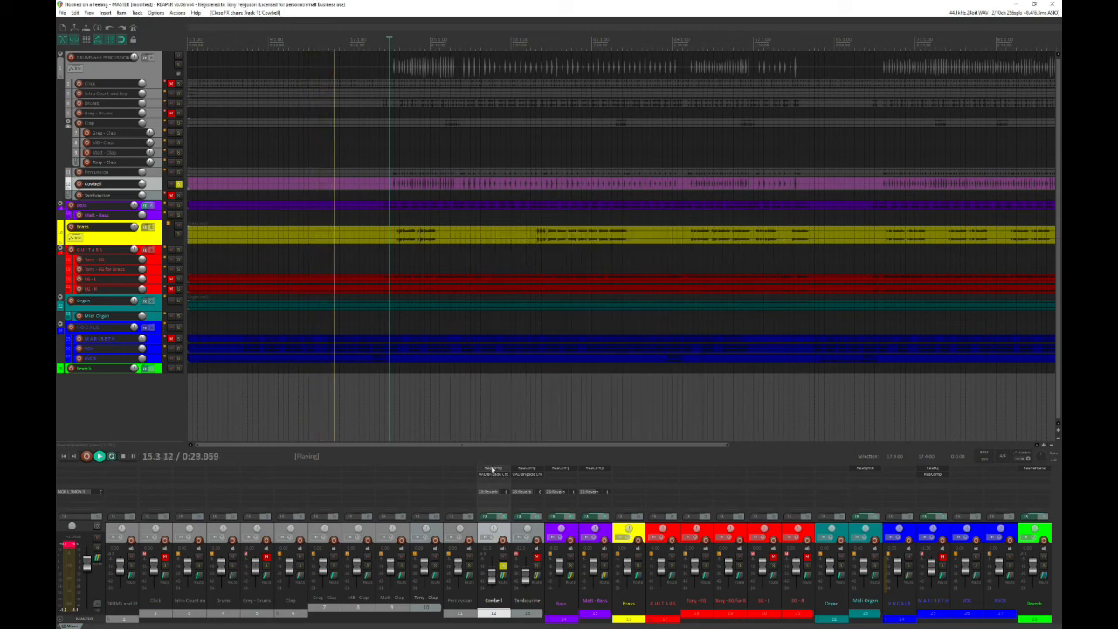
left_click(491, 471)
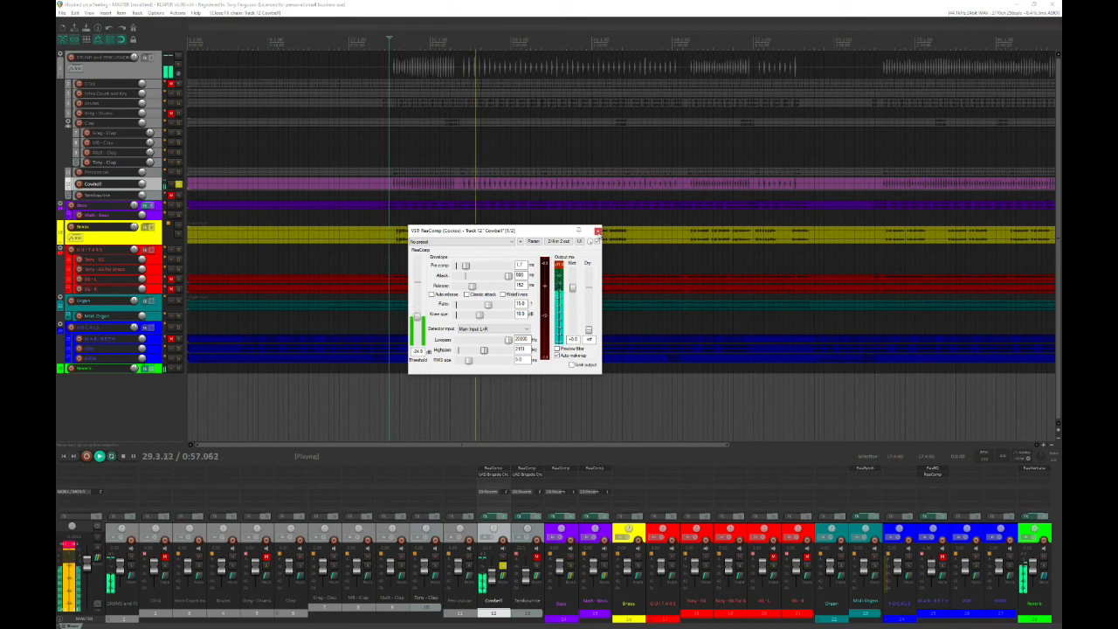
left_click(598, 233)
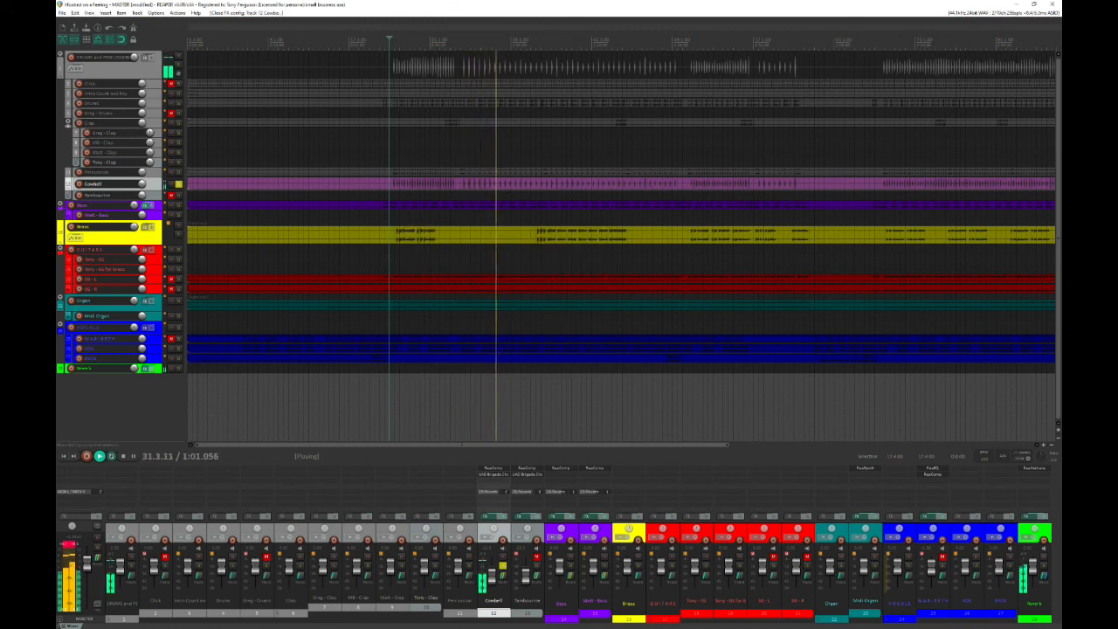